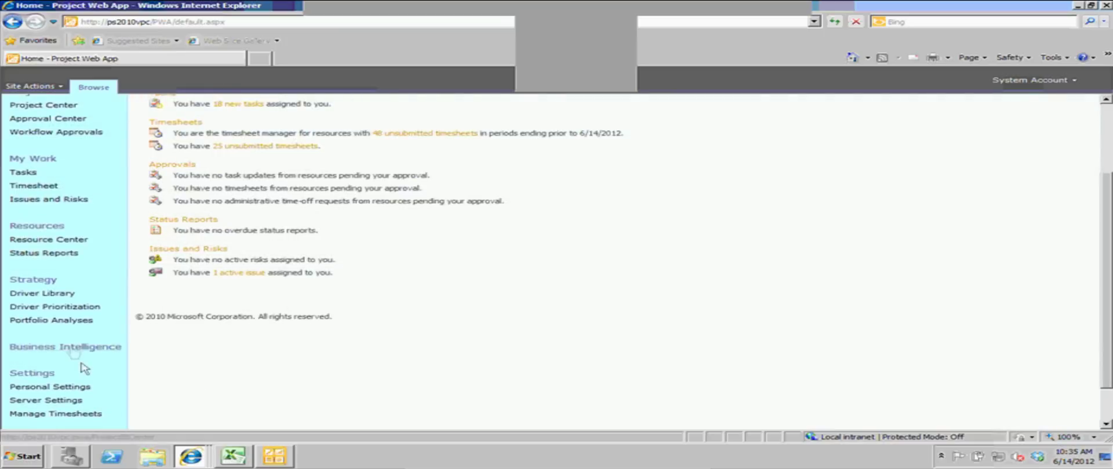
- Go to the Business Intelligence Center from the PWA home page and open its Templates library
{"action": "left_click", "coordinate": [69, 347]}
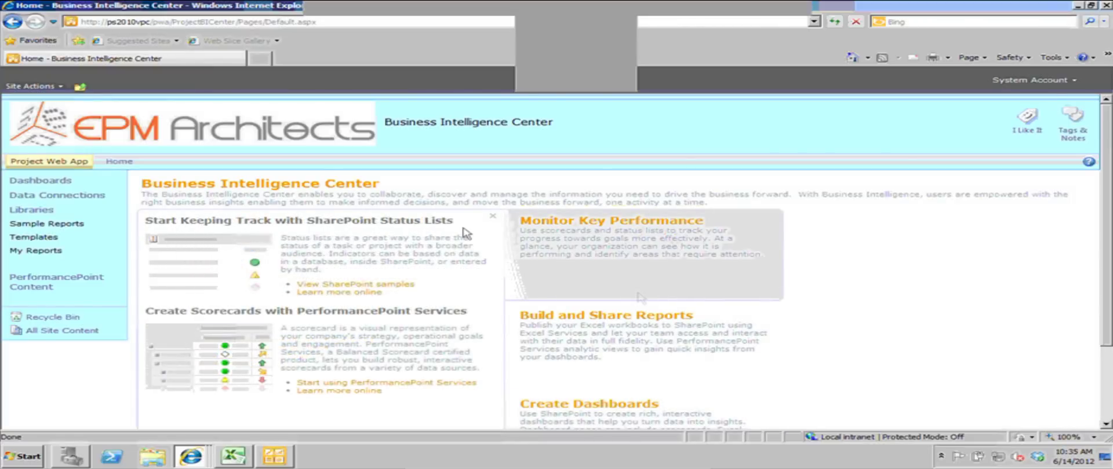
{"action": "mouse_move", "coordinate": [644, 348]}
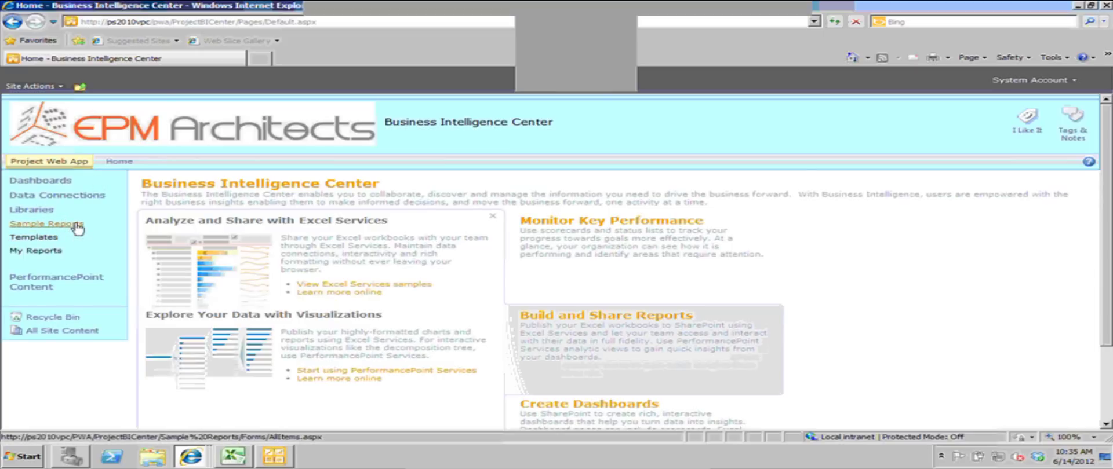
{"action": "left_click", "coordinate": [42, 238]}
{"action": "mouse_move", "coordinate": [313, 199]}
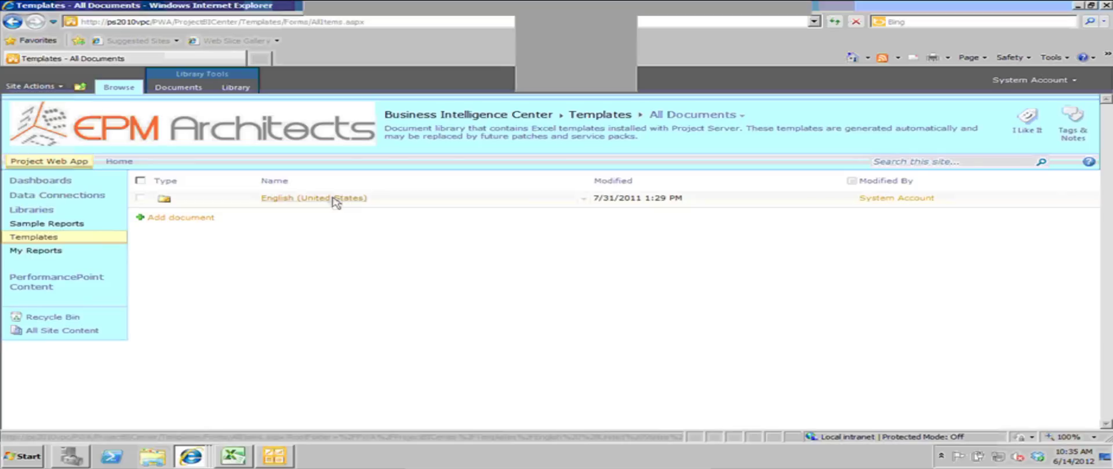
- Open the English (United States) folder of Excel report templates in the Templates library
{"action": "left_click", "coordinate": [335, 199]}
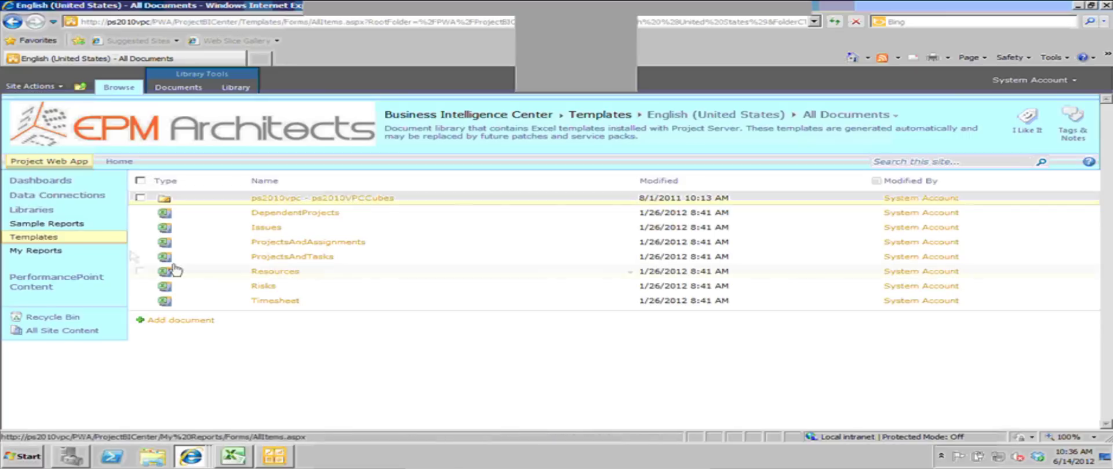
- Enter the ps2010vpc - ps2010VPCCubes folder and choose the OlapPortfolioAnalyzer template
{"action": "left_click", "coordinate": [326, 200]}
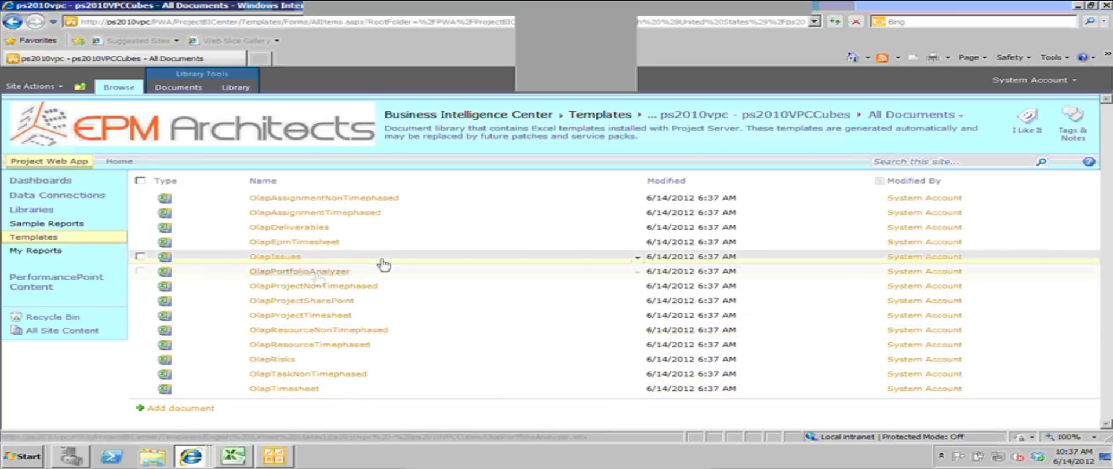
{"action": "left_click", "coordinate": [313, 272]}
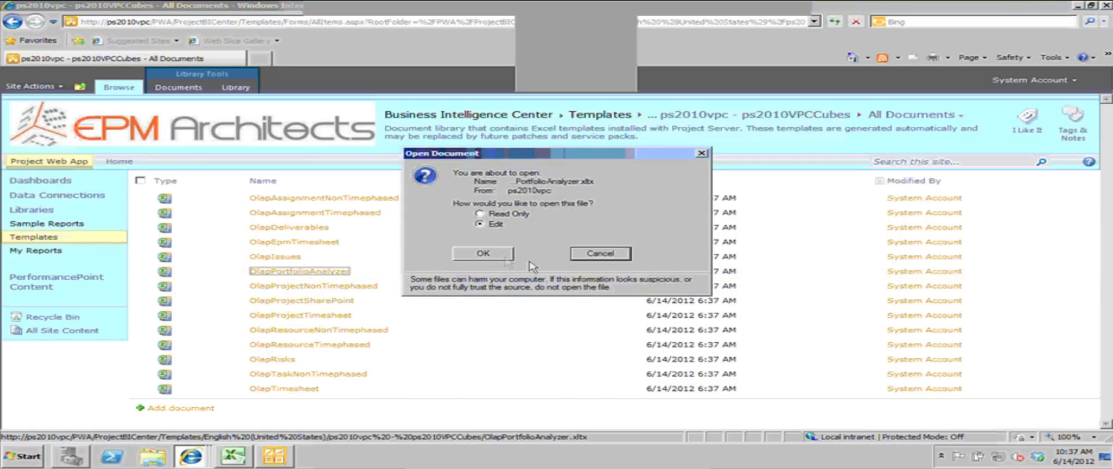
- Confirm Edit in the Open Document dialog so OlapPortfolioAnalyzer opens in Excel
{"action": "left_click", "coordinate": [503, 256]}
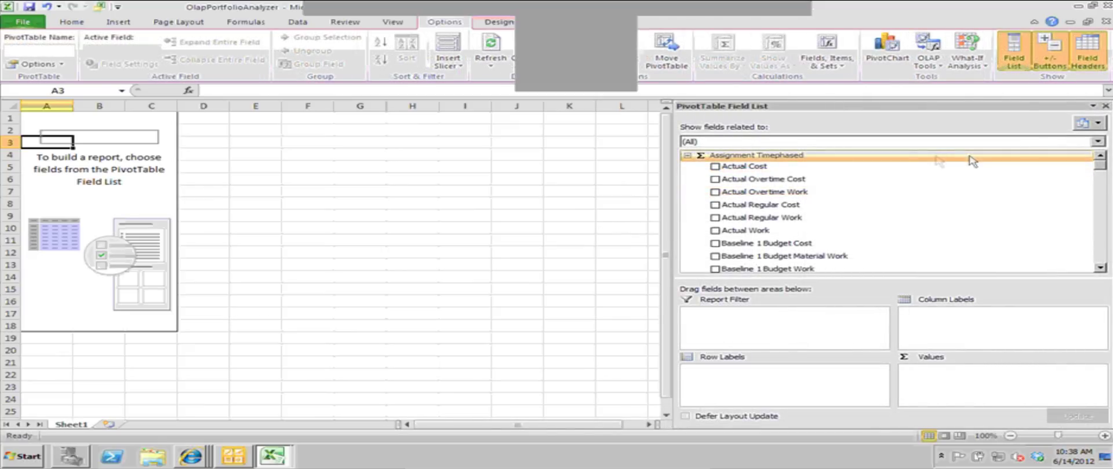
{"action": "mouse_move", "coordinate": [1099, 165]}
{"action": "left_mouse_down"}
{"action": "mouse_move", "coordinate": [1103, 202]}
{"action": "mouse_move", "coordinate": [1100, 165]}
{"action": "left_mouse_up"}
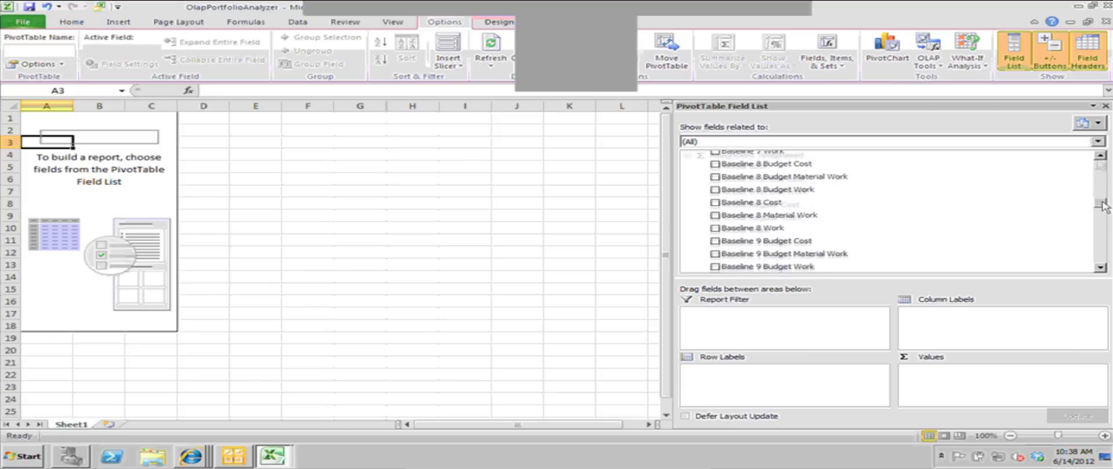
{"action": "left_click_drag", "start_coordinate": [965, 256], "coordinate": [951, 280]}
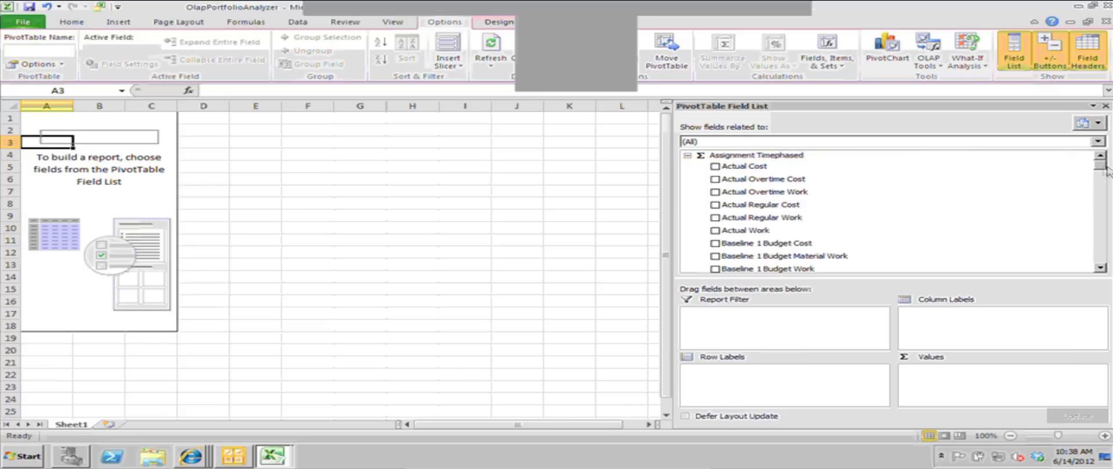
{"action": "left_click_drag", "start_coordinate": [1103, 169], "coordinate": [1102, 261]}
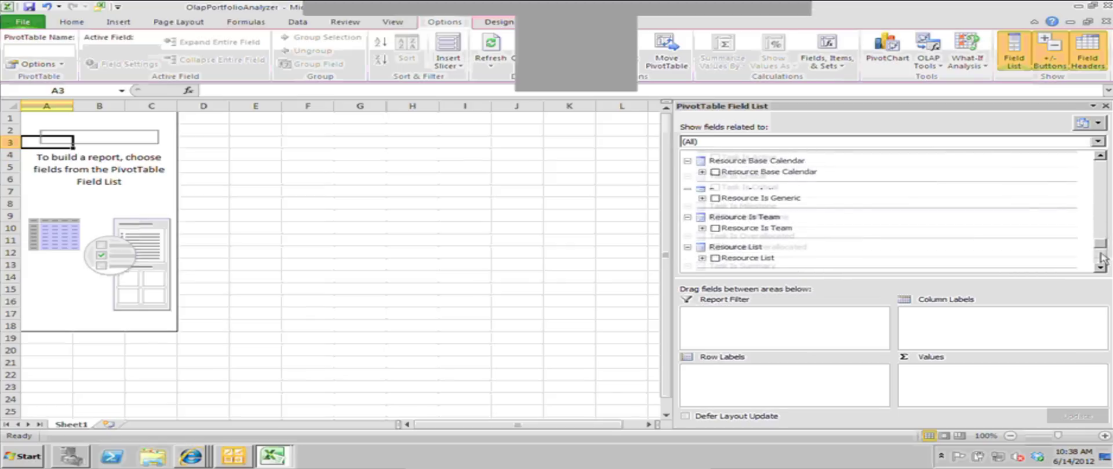
{"action": "left_click_drag", "start_coordinate": [1103, 261], "coordinate": [1104, 166]}
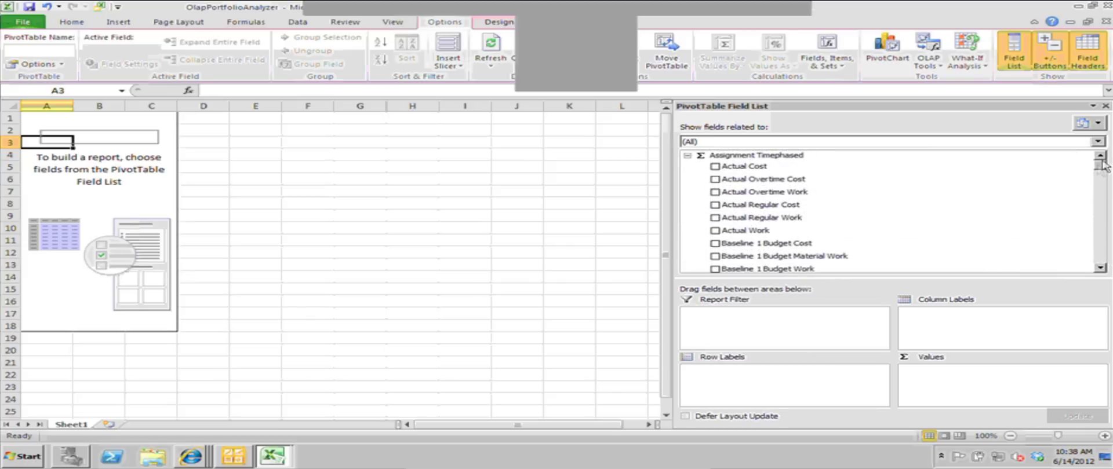
{"action": "left_click_drag", "start_coordinate": [1099, 169], "coordinate": [1105, 239]}
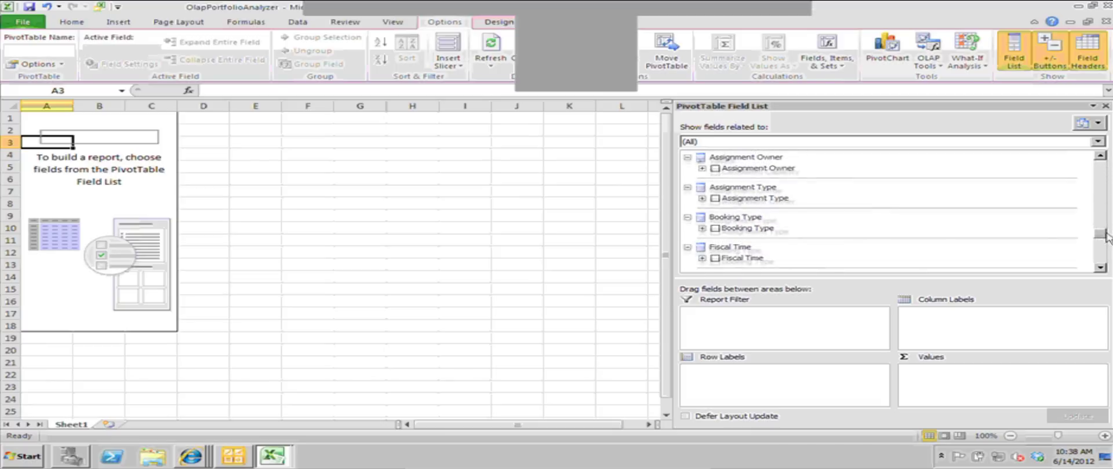
{"action": "left_click_drag", "start_coordinate": [1106, 238], "coordinate": [1108, 248]}
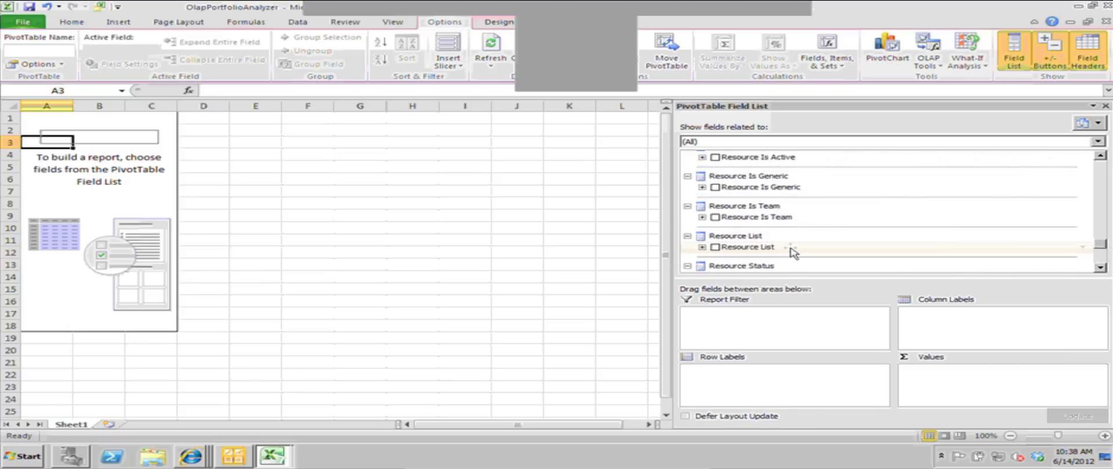
{"action": "left_click_drag", "start_coordinate": [793, 253], "coordinate": [767, 371]}
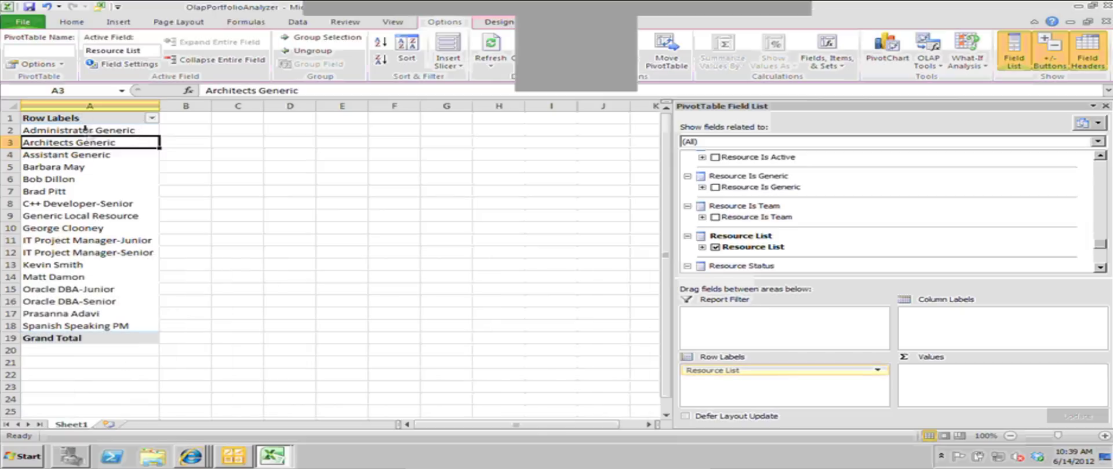
- Put Resource List in Row Labels and add Capacity and Work as values
{"action": "left_click_drag", "start_coordinate": [87, 131], "coordinate": [87, 325]}
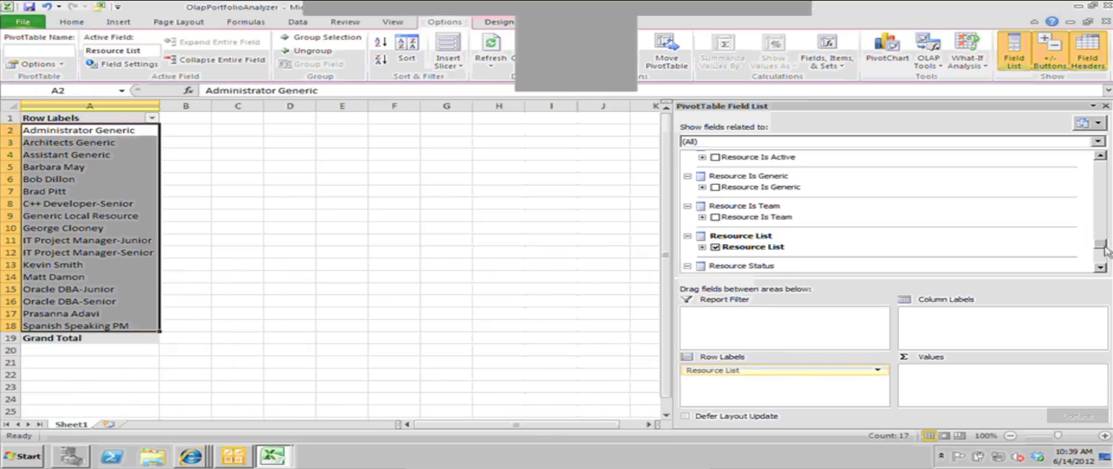
{"action": "left_click_drag", "start_coordinate": [1103, 250], "coordinate": [1103, 235]}
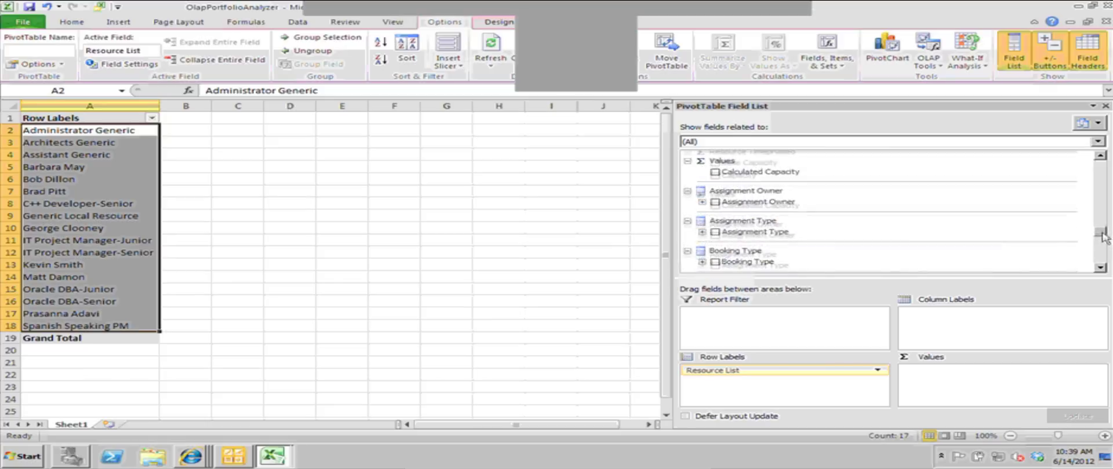
{"action": "left_click_drag", "start_coordinate": [793, 176], "coordinate": [927, 374]}
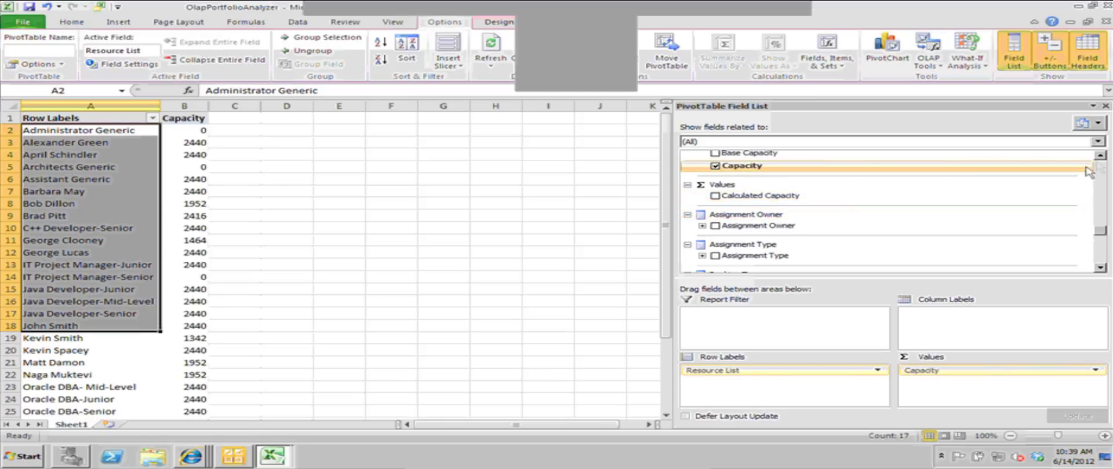
{"action": "scroll", "coordinate": [1100, 166], "scroll_direction": "up", "scroll_amount": 5}
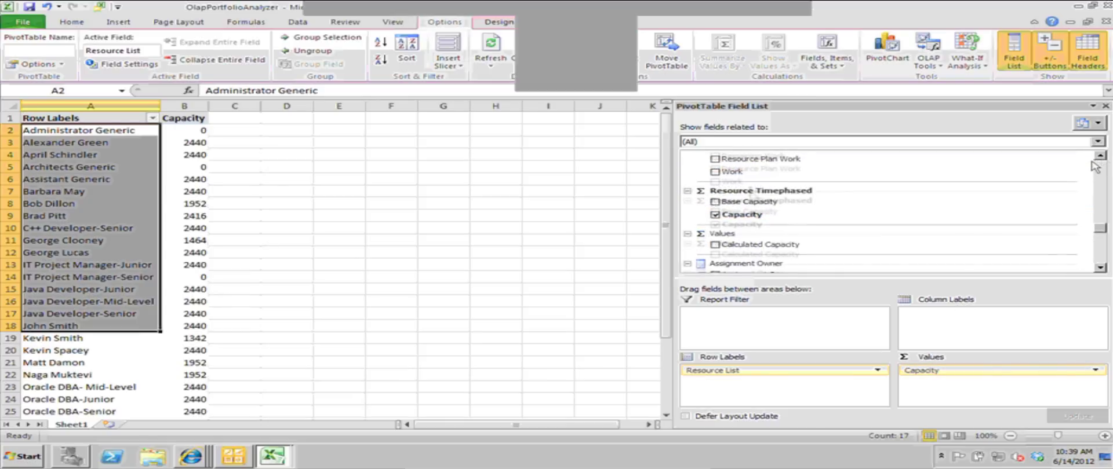
{"action": "left_click_drag", "start_coordinate": [750, 192], "coordinate": [942, 382]}
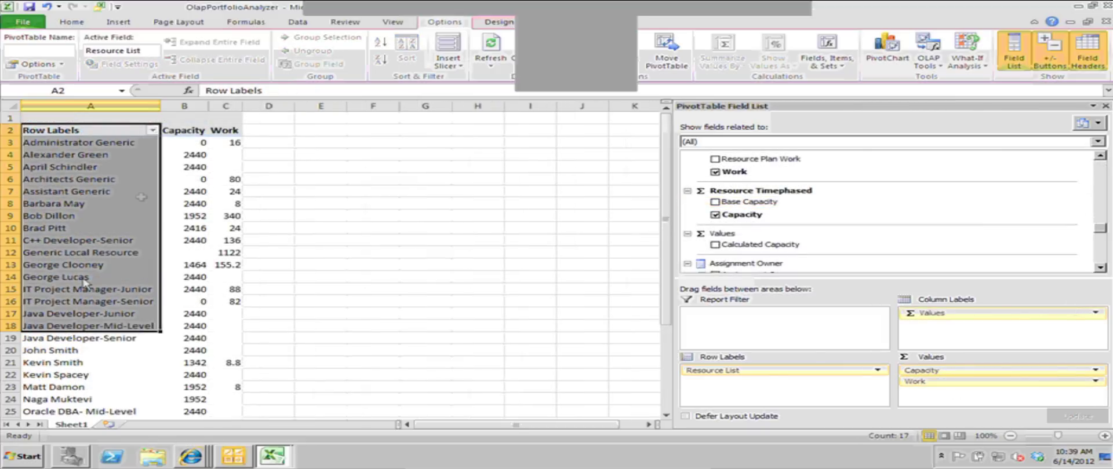
- Add Time to the column labels to split values into 2011 and 2012
{"action": "left_click", "coordinate": [119, 137]}
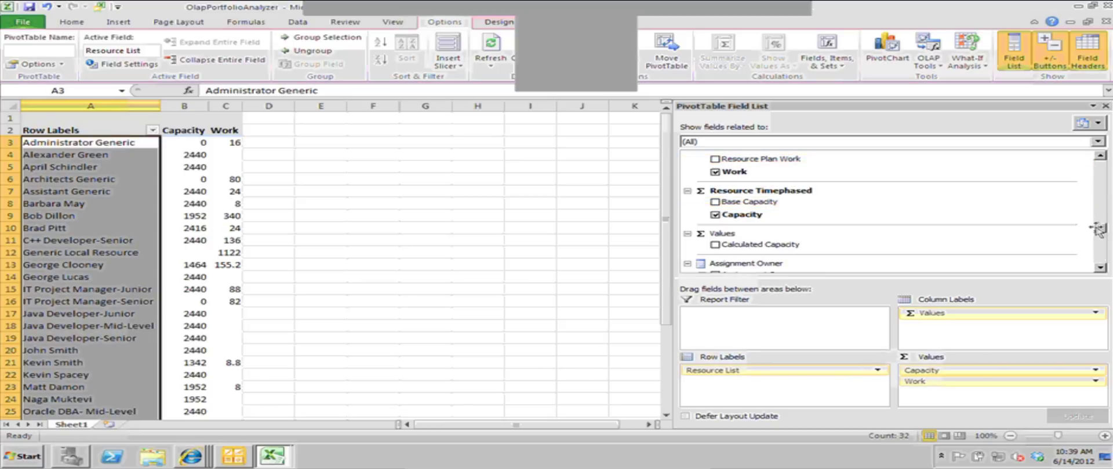
{"action": "left_click_drag", "start_coordinate": [1099, 228], "coordinate": [1100, 232]}
{"action": "scroll", "coordinate": [1099, 232], "scroll_direction": "down", "scroll_amount": 1}
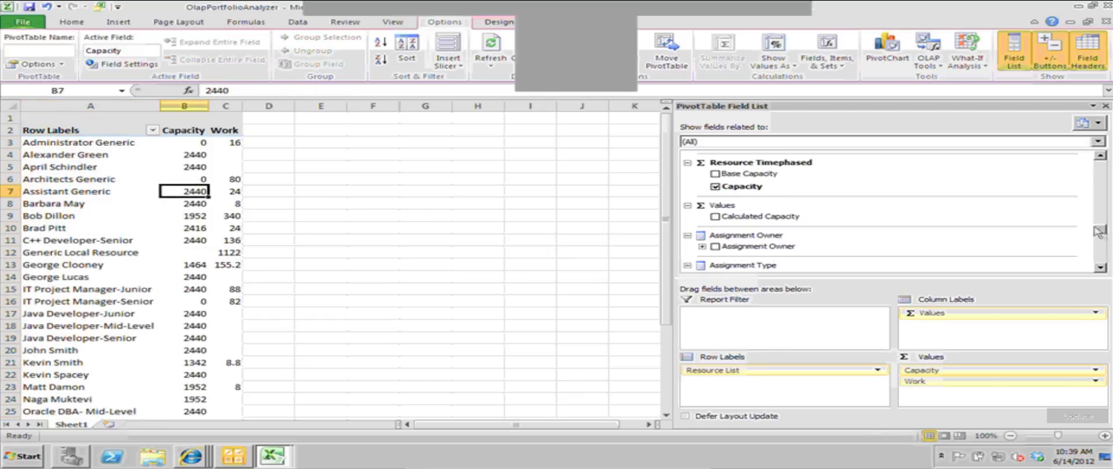
{"action": "left_click_drag", "start_coordinate": [1099, 231], "coordinate": [1101, 262]}
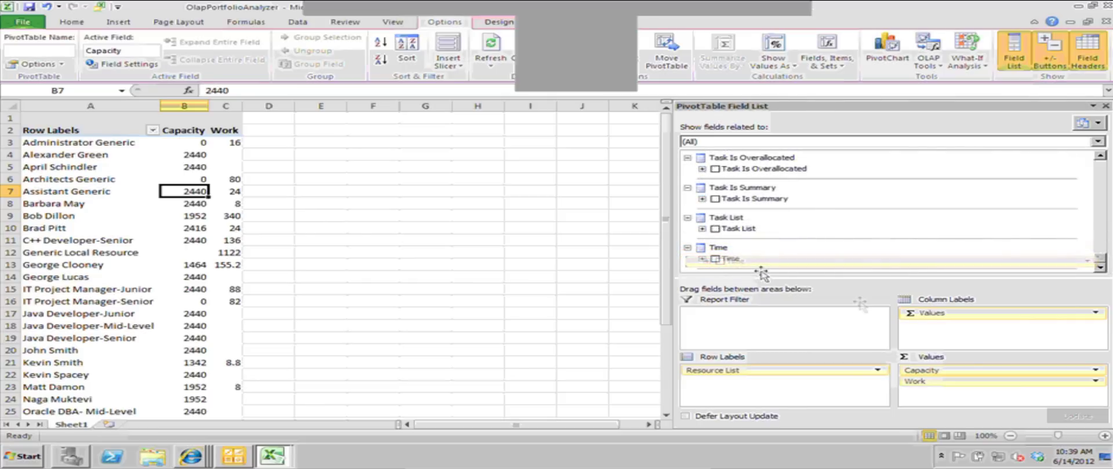
{"action": "left_click_drag", "start_coordinate": [731, 260], "coordinate": [979, 315]}
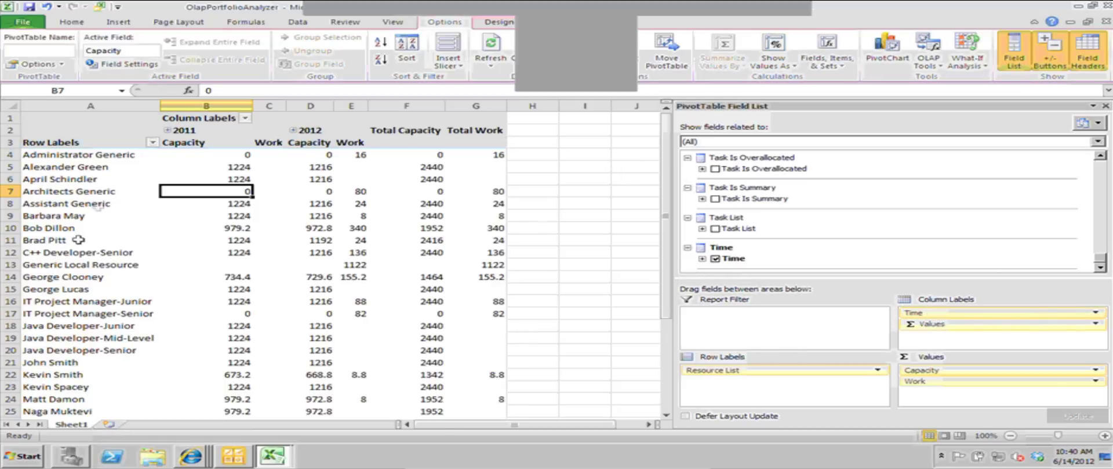
- Filter the year columns to 2012 only and expand it into Quarter1–Quarter4 columns
{"action": "left_click", "coordinate": [95, 205]}
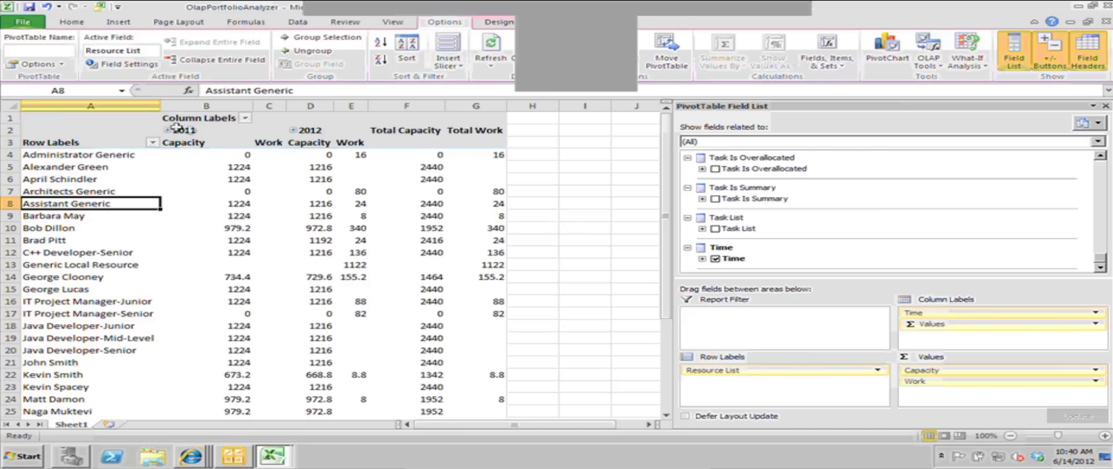
{"action": "left_click", "coordinate": [177, 129]}
{"action": "left_click", "coordinate": [312, 130]}
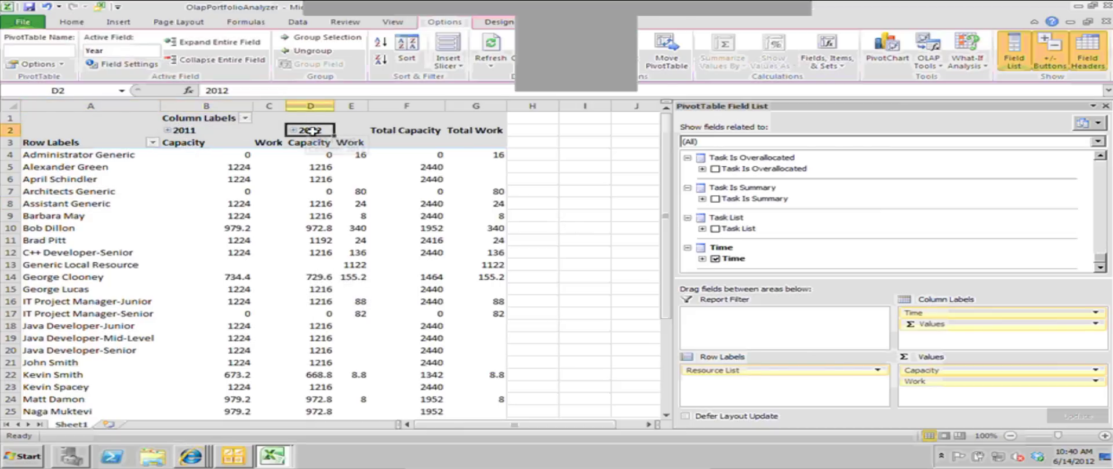
{"action": "left_click", "coordinate": [243, 133]}
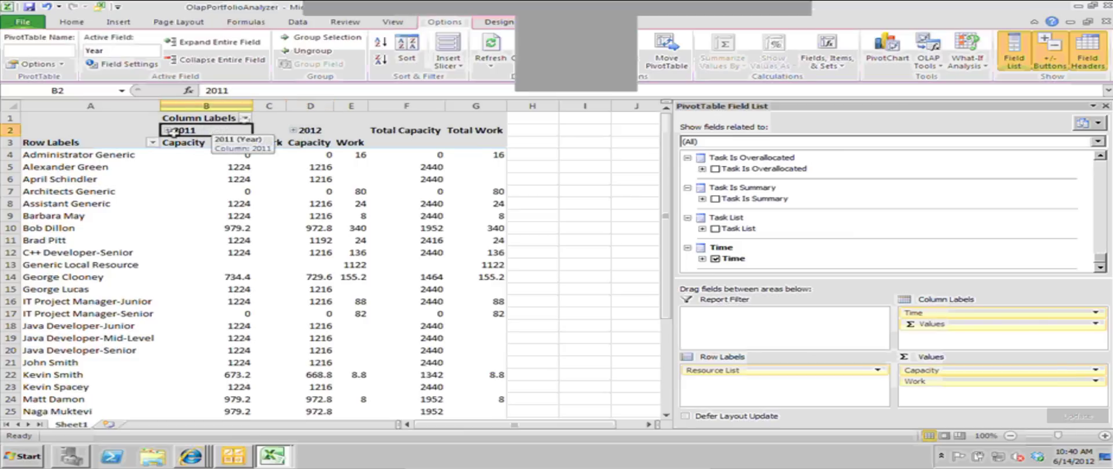
{"action": "left_click", "coordinate": [245, 118]}
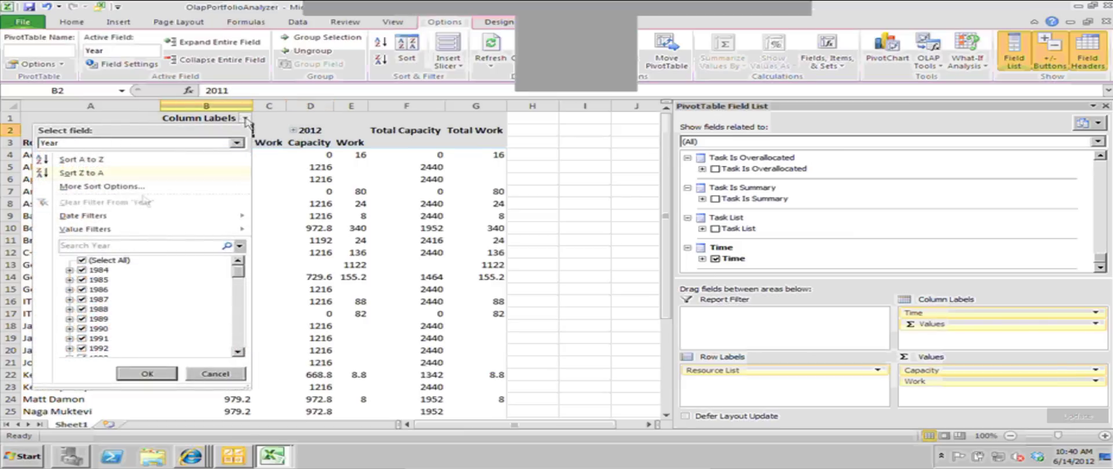
{"action": "mouse_move", "coordinate": [83, 216]}
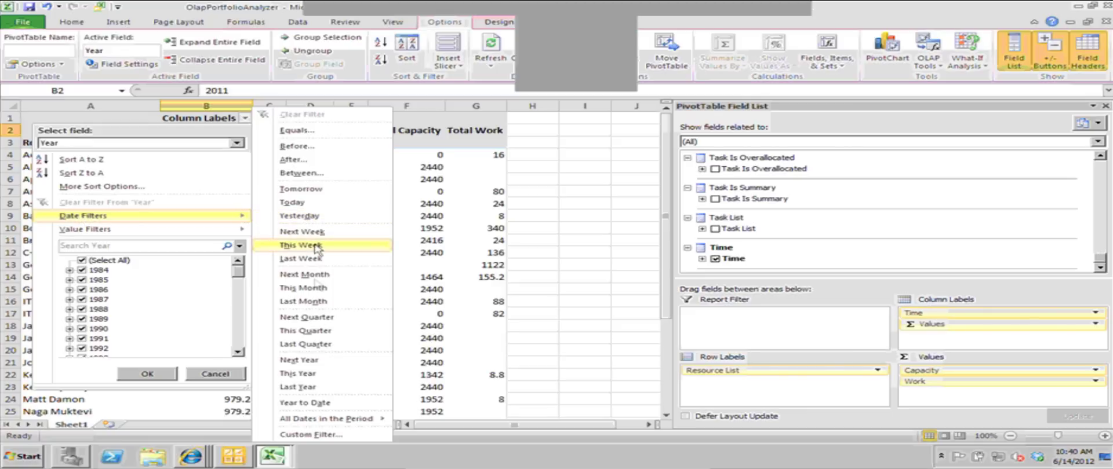
{"action": "left_click", "coordinate": [307, 374]}
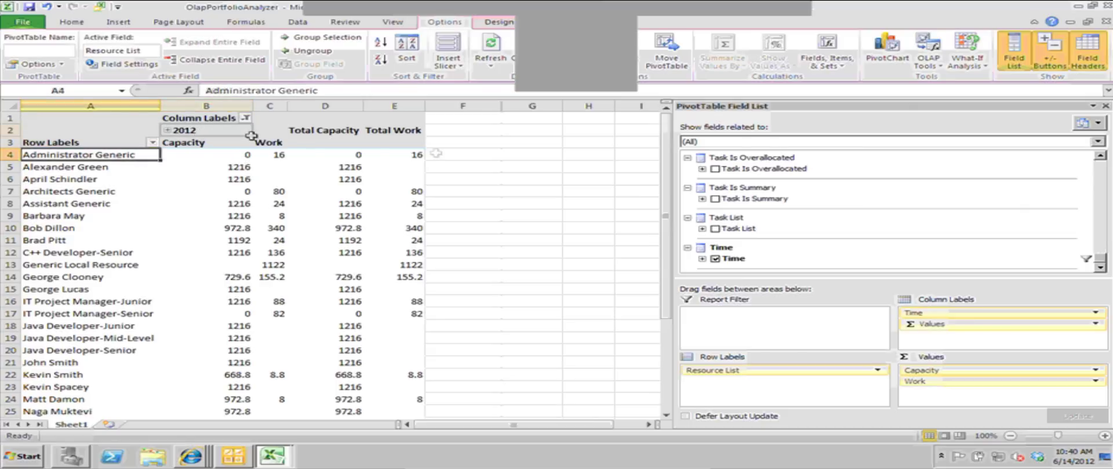
{"action": "left_click", "coordinate": [168, 130]}
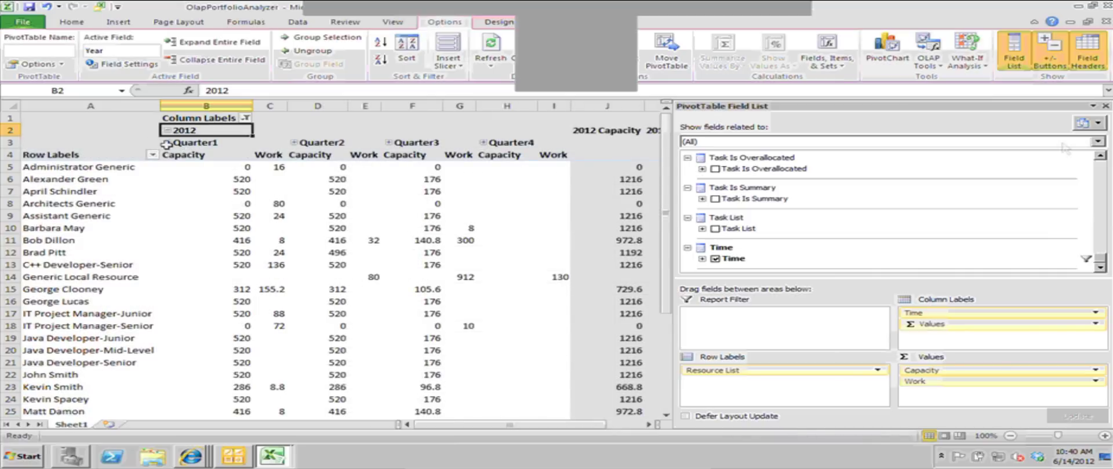
- Close the field list, hide the Quarter level, and expand 2012 into monthly columns
{"action": "left_click", "coordinate": [1105, 106]}
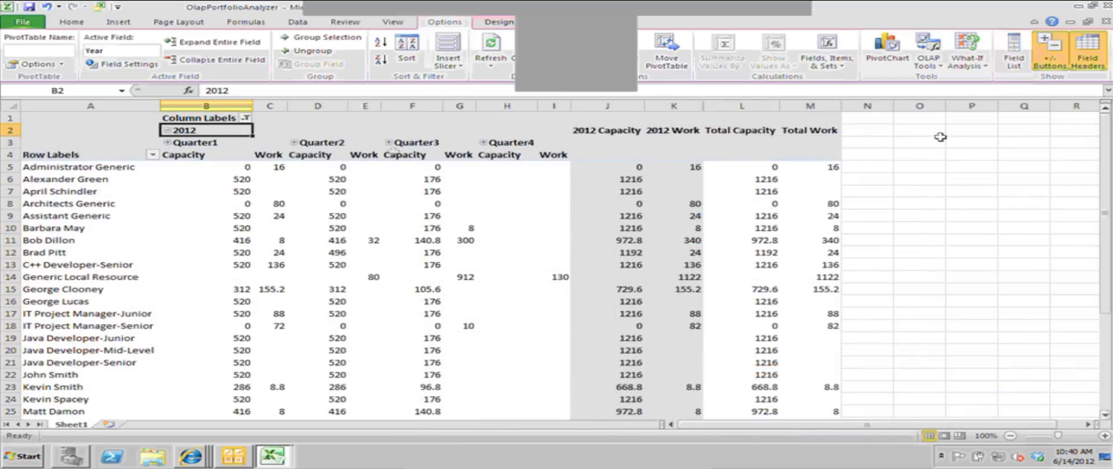
{"action": "left_click_drag", "start_coordinate": [392, 152], "coordinate": [335, 145]}
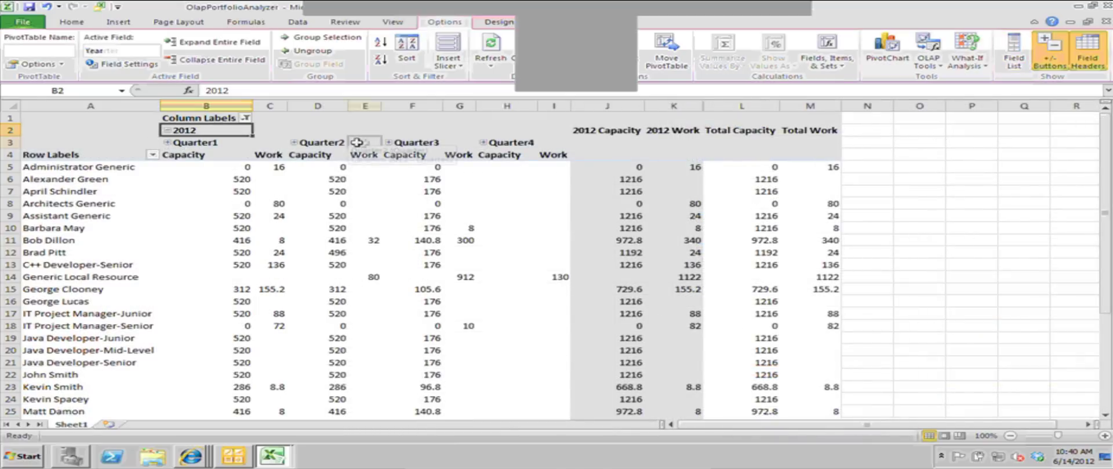
{"action": "left_click_drag", "start_coordinate": [335, 145], "coordinate": [313, 145]}
{"action": "right_click", "coordinate": [313, 145]}
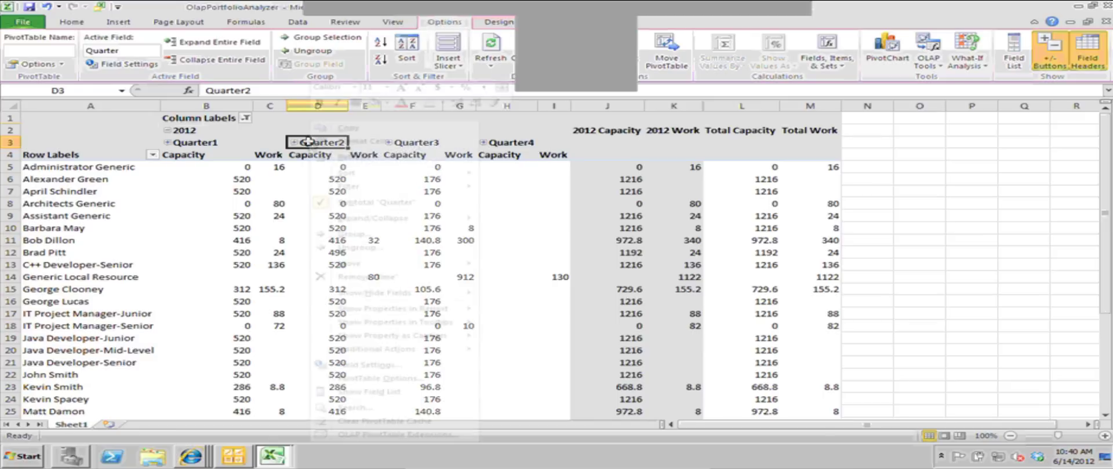
{"action": "mouse_move", "coordinate": [375, 293]}
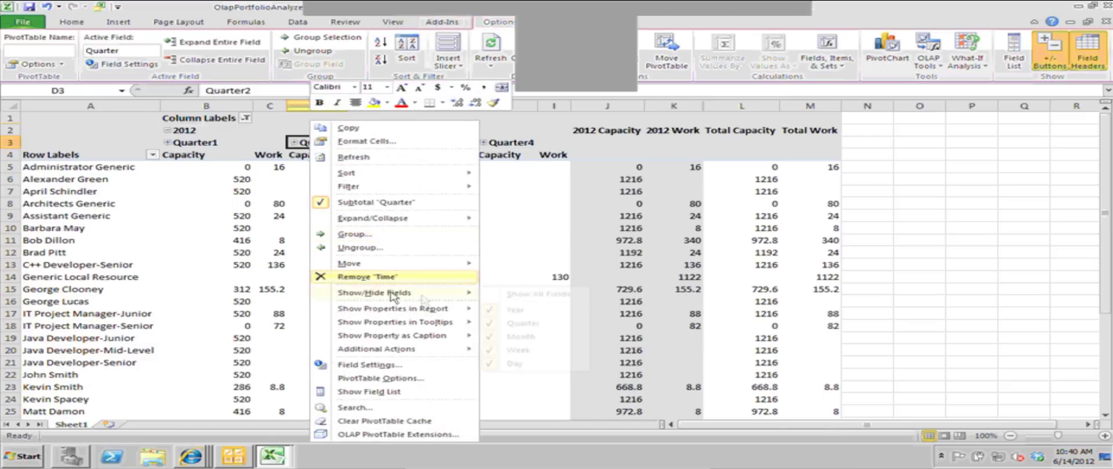
{"action": "left_click", "coordinate": [533, 324]}
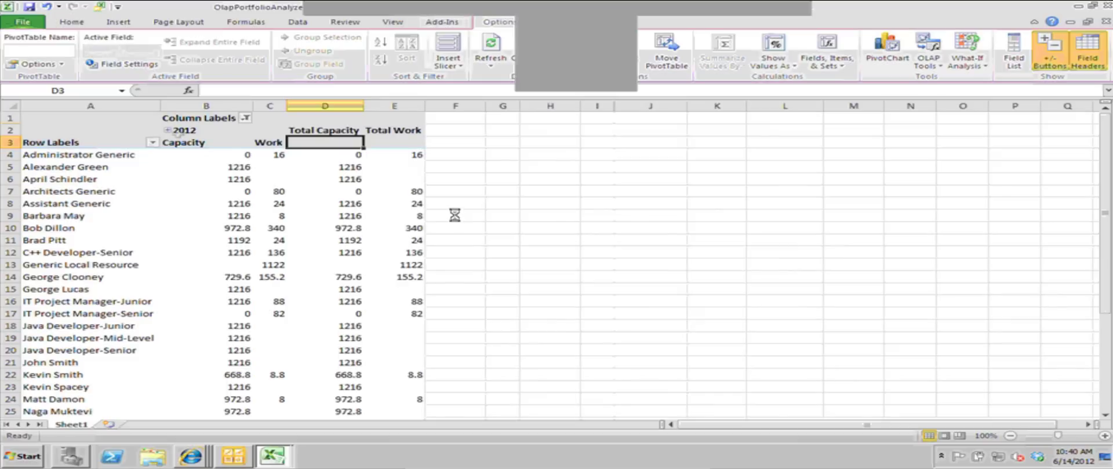
{"action": "left_click", "coordinate": [166, 130]}
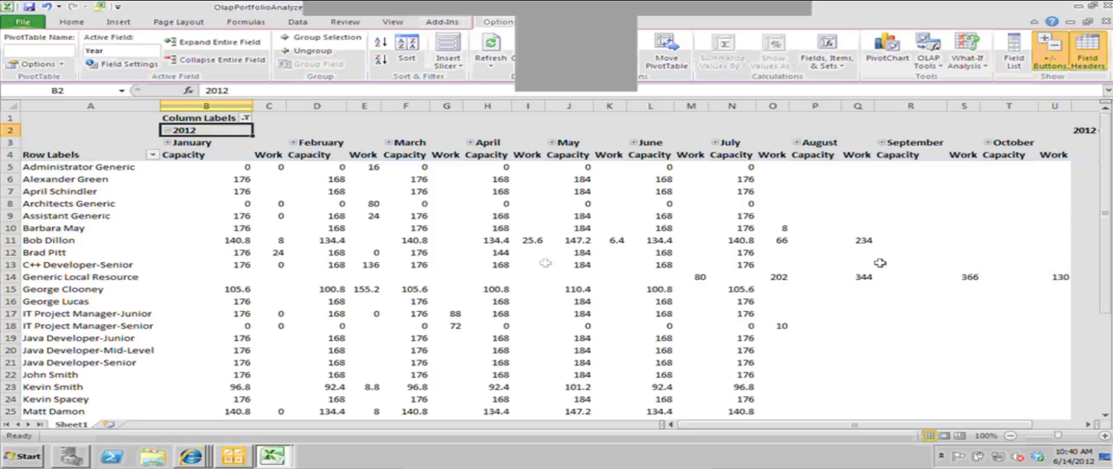
- Select a PivotTable cell and bring up the Design tab's Grand Totals choices
{"action": "left_click", "coordinate": [1084, 132]}
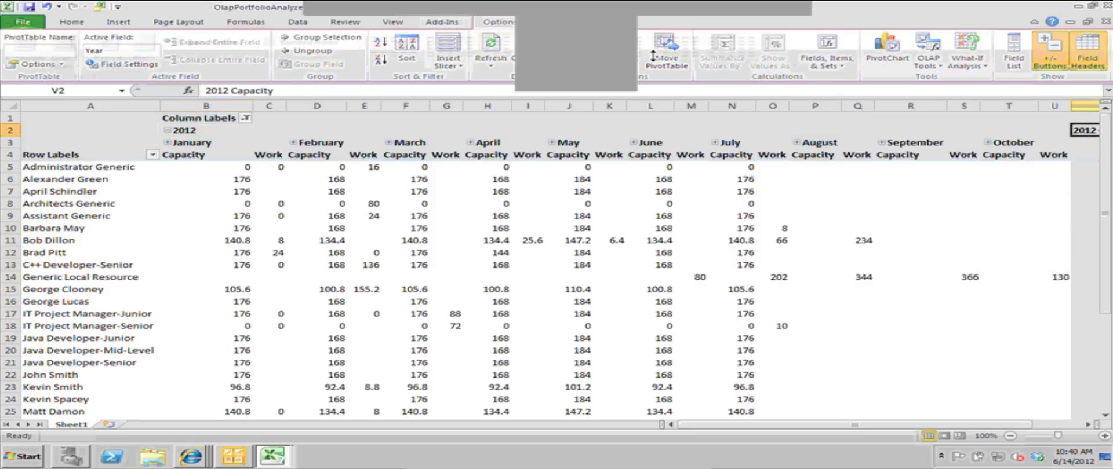
{"action": "left_click", "coordinate": [536, 21]}
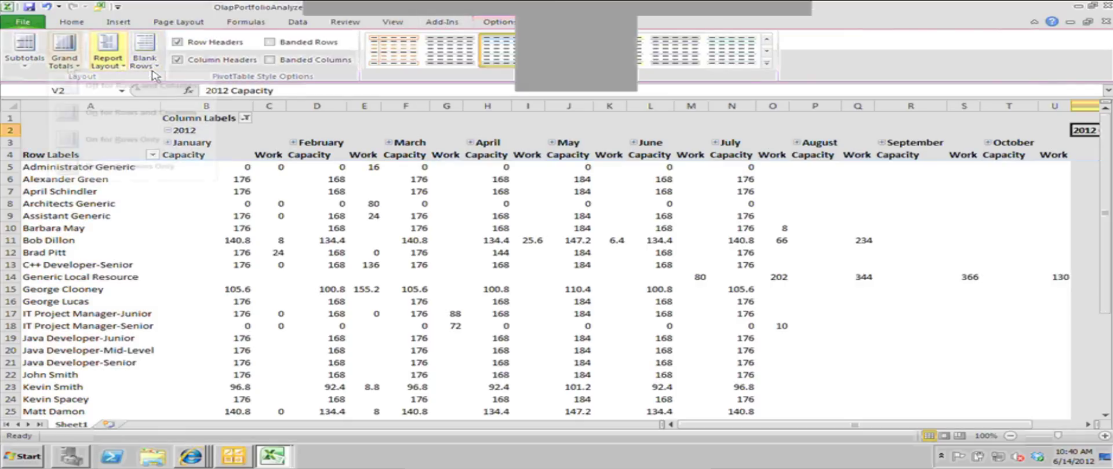
{"action": "left_click", "coordinate": [70, 66]}
- Set Grand Totals off for rows and columns and Subtotals to Do Not Show
{"action": "left_click", "coordinate": [111, 91]}
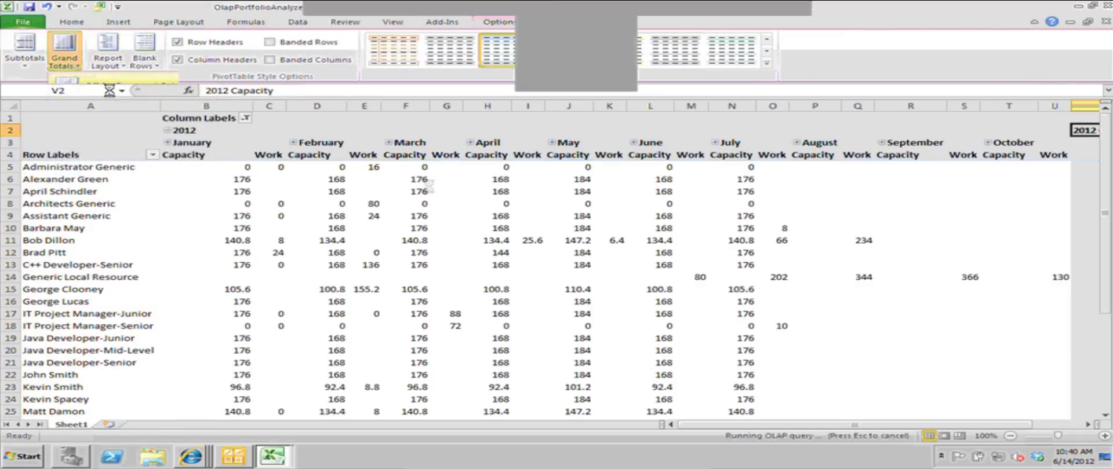
{"action": "left_click", "coordinate": [27, 66]}
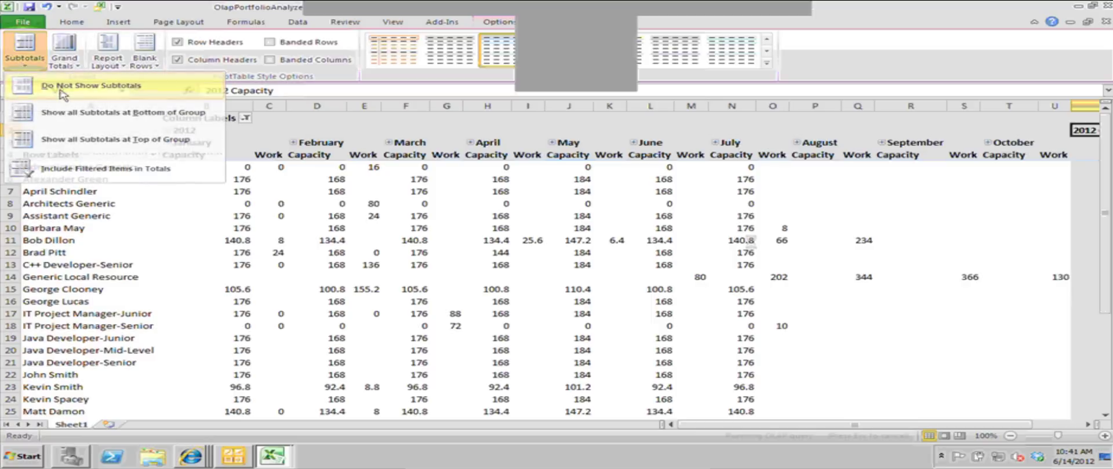
{"action": "left_click", "coordinate": [35, 87]}
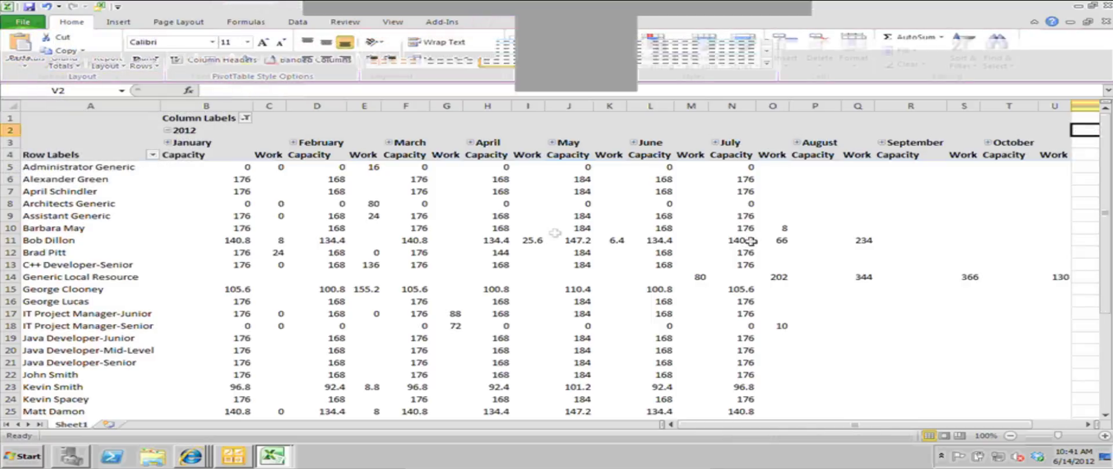
{"action": "left_click", "coordinate": [318, 168]}
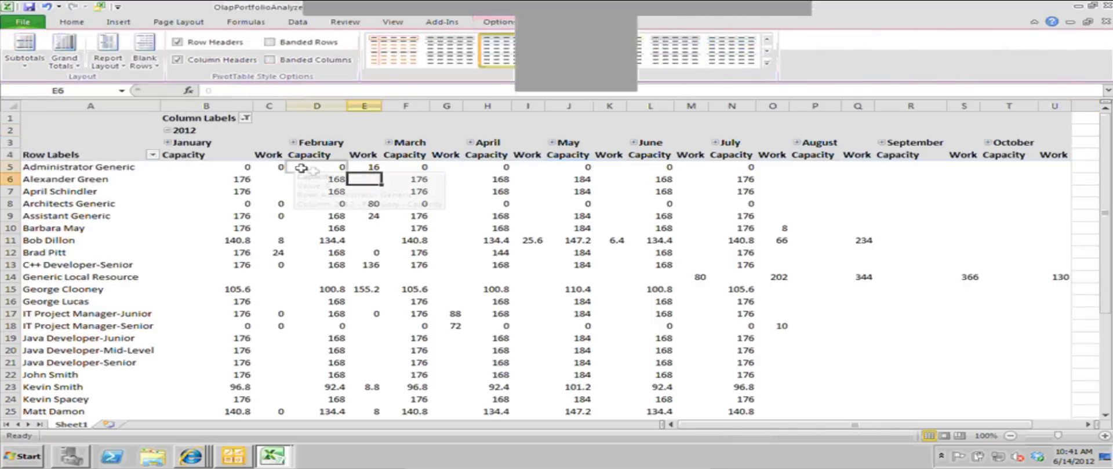
{"action": "right_click", "coordinate": [319, 168]}
{"action": "mouse_move", "coordinate": [387, 327]}
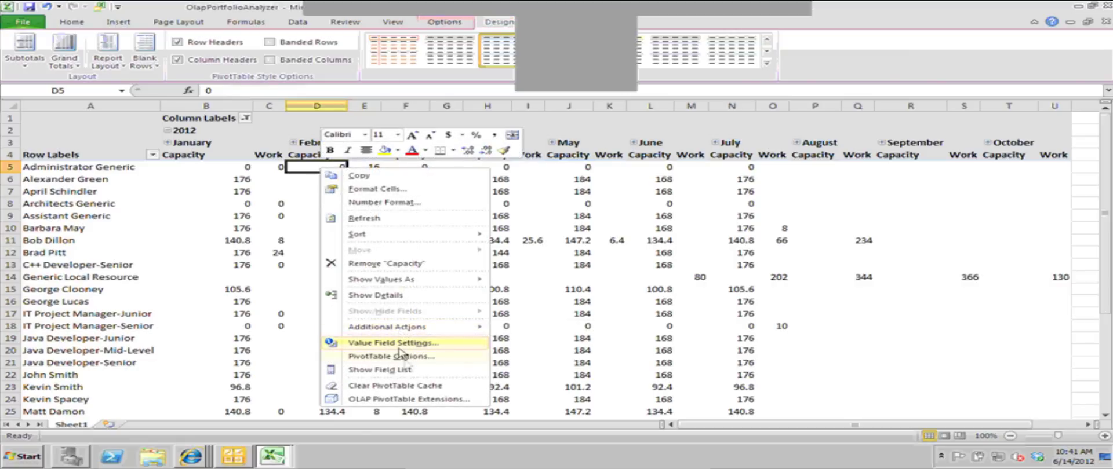
- Drag Σ Values from Column Labels into Row Labels in the PivotTable Field List
{"action": "left_click", "coordinate": [405, 357]}
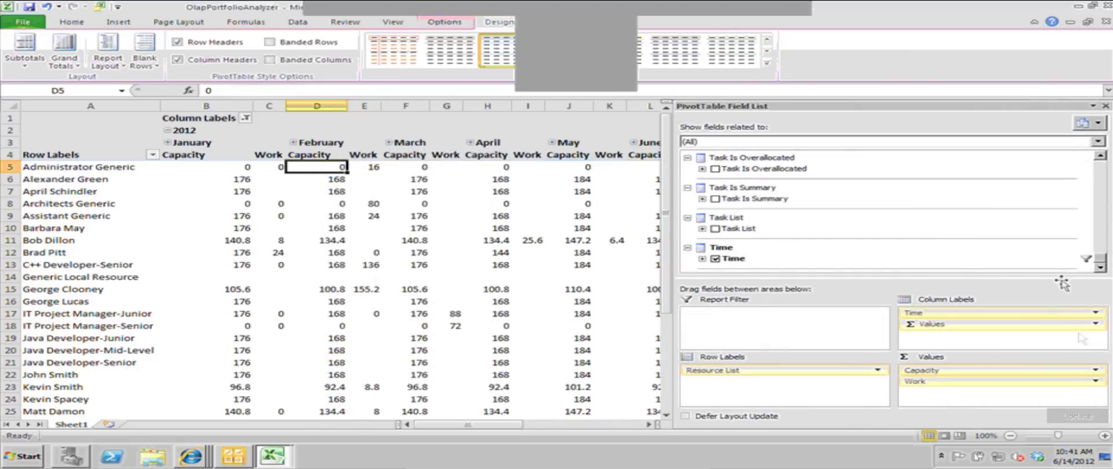
{"action": "left_click_drag", "start_coordinate": [985, 324], "coordinate": [847, 355]}
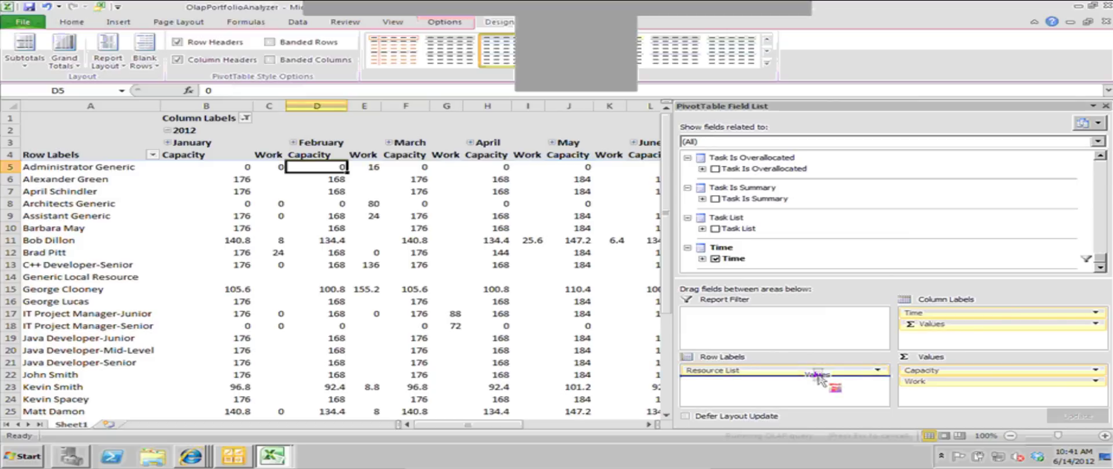
{"action": "left_click_drag", "start_coordinate": [847, 355], "coordinate": [817, 374]}
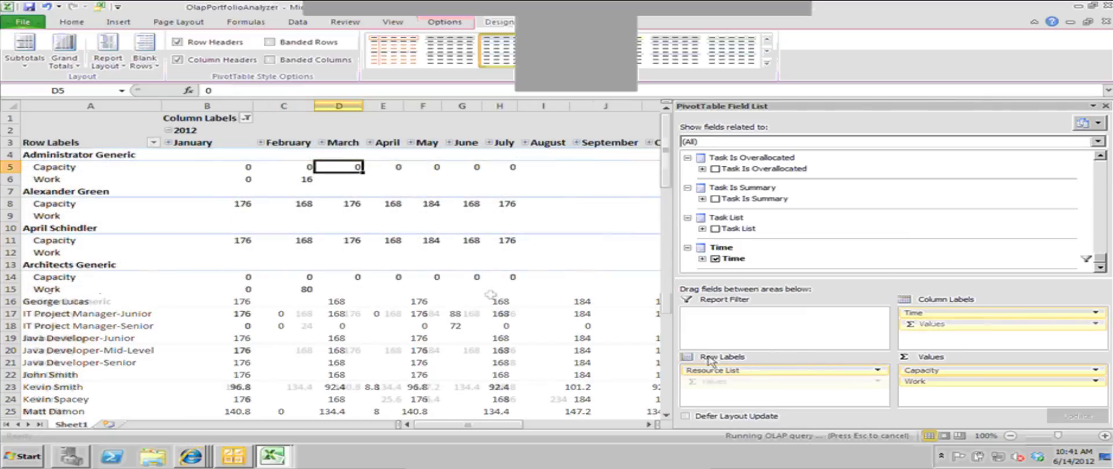
{"action": "left_click", "coordinate": [110, 168]}
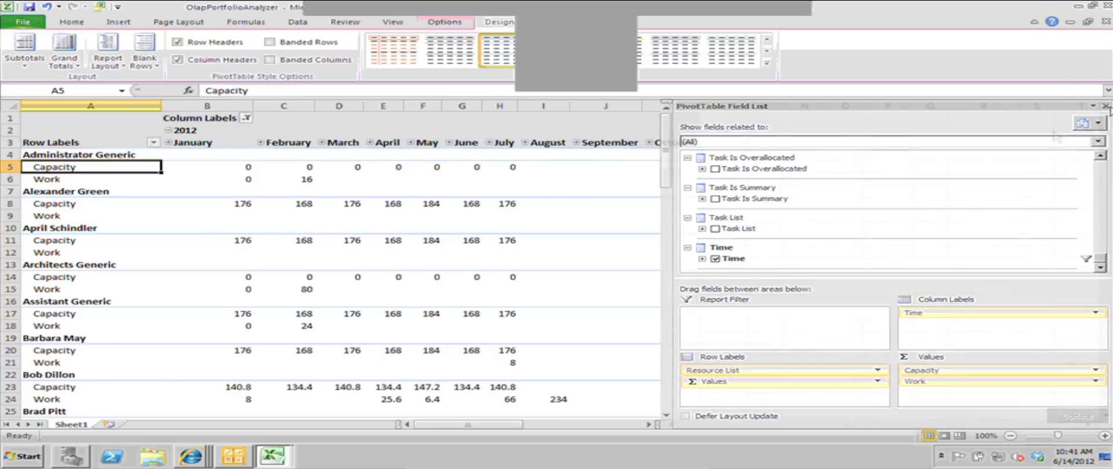
- Browse the Capacity and Work values, scrolling down through the resource list
{"action": "key", "text": "Down"}
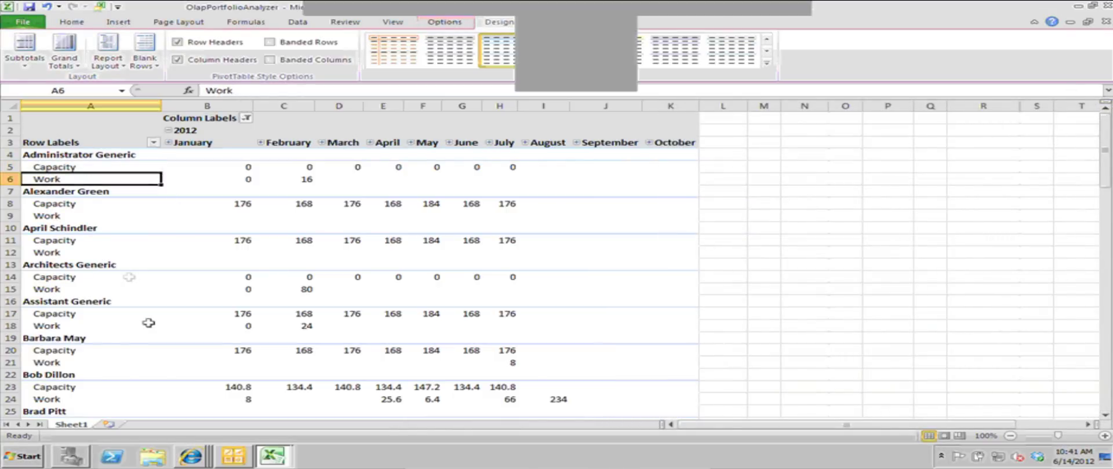
{"action": "left_click", "coordinate": [355, 242]}
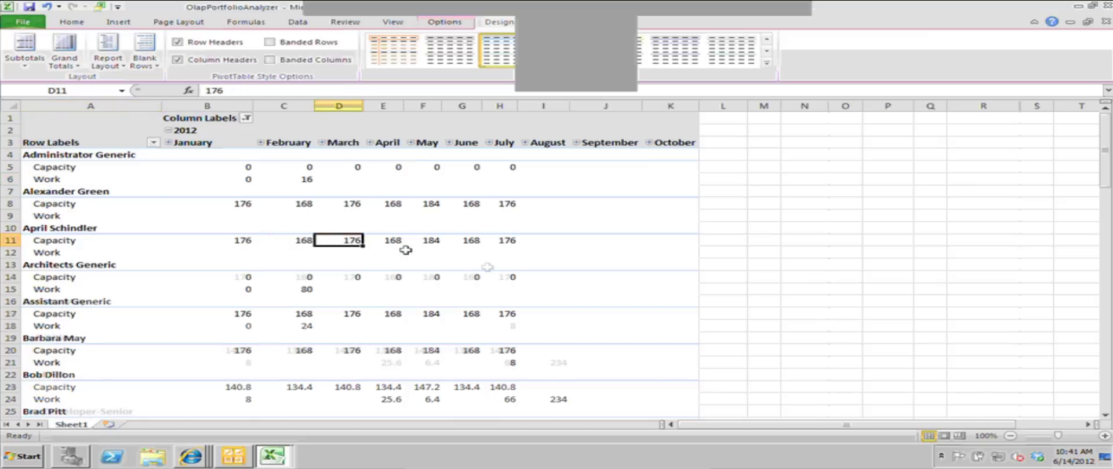
{"action": "scroll", "coordinate": [487, 267], "scroll_direction": "down", "scroll_amount": 3}
{"action": "scroll", "coordinate": [487, 267], "scroll_direction": "down", "scroll_amount": 1}
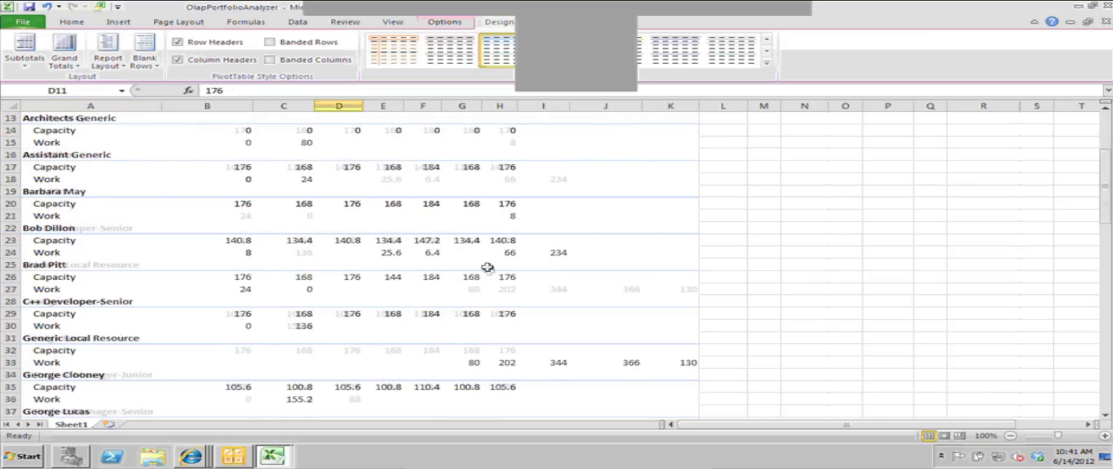
{"action": "scroll", "coordinate": [487, 267], "scroll_direction": "down", "scroll_amount": 2}
{"action": "scroll", "coordinate": [488, 272], "scroll_direction": "down", "scroll_amount": 1}
{"action": "scroll", "coordinate": [490, 276], "scroll_direction": "up", "scroll_amount": 7}
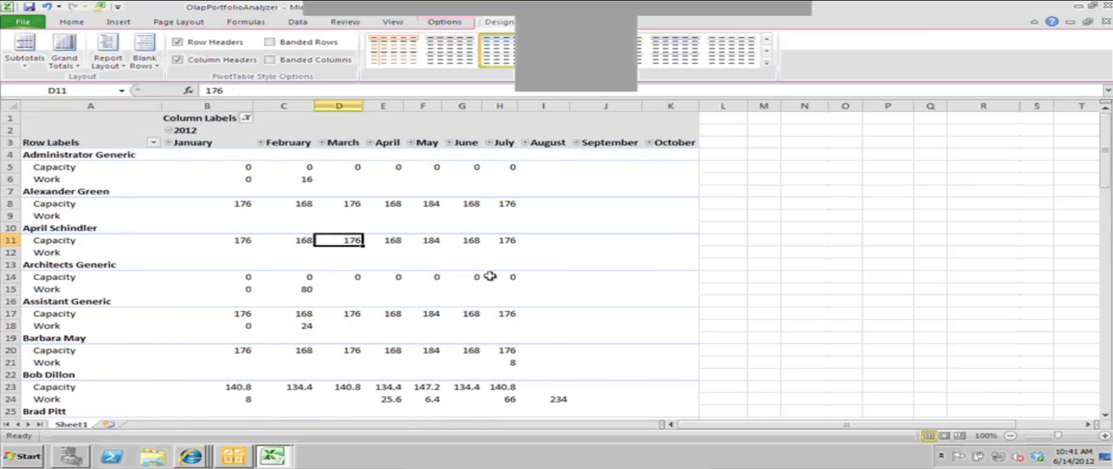
{"action": "left_click", "coordinate": [313, 182]}
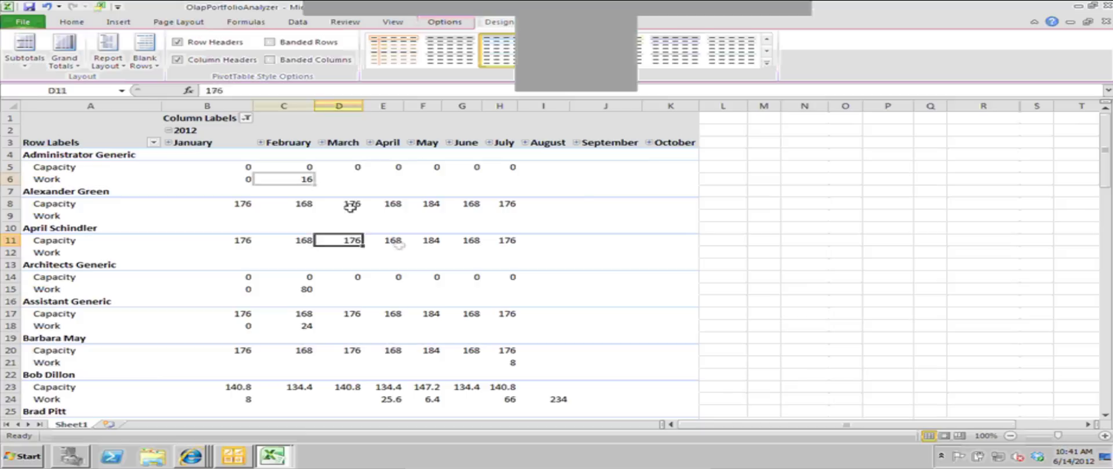
{"action": "left_click", "coordinate": [78, 187]}
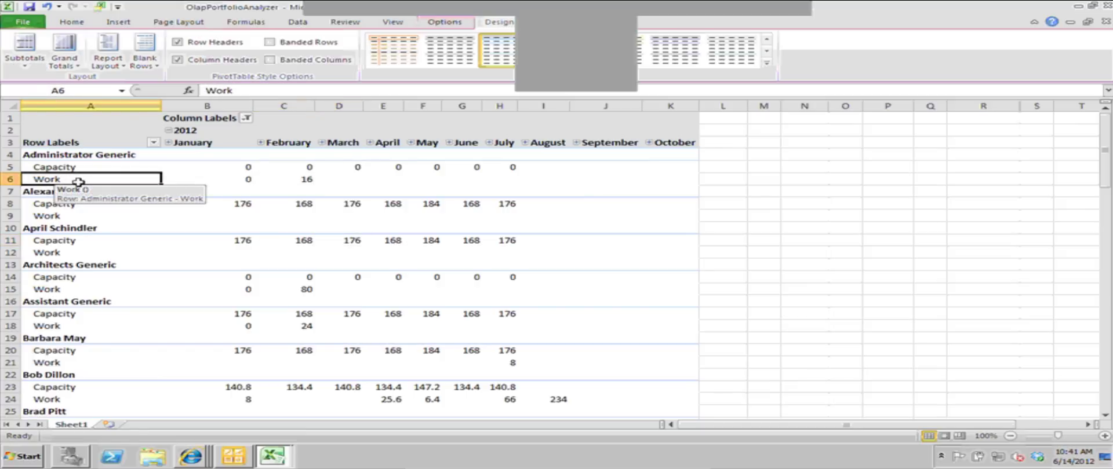
{"action": "left_click", "coordinate": [112, 205]}
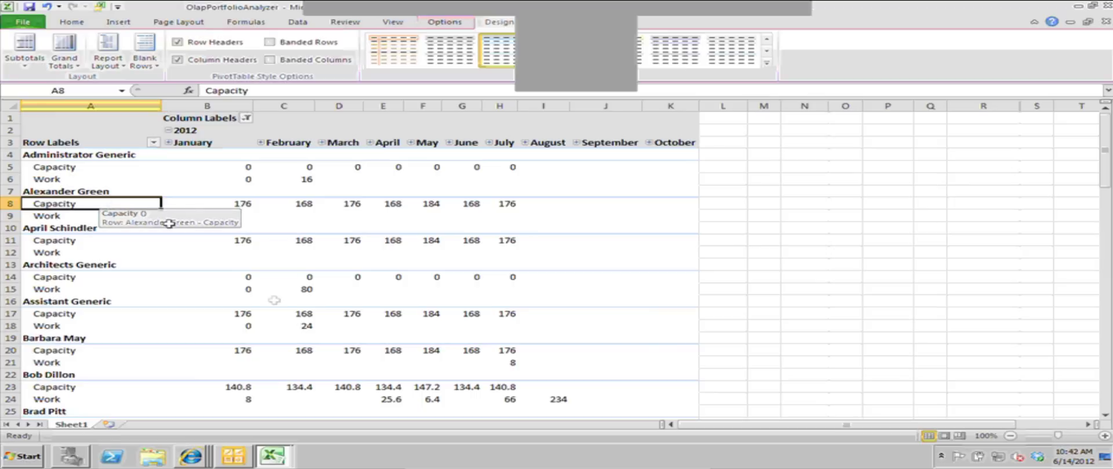
{"action": "left_click", "coordinate": [75, 216]}
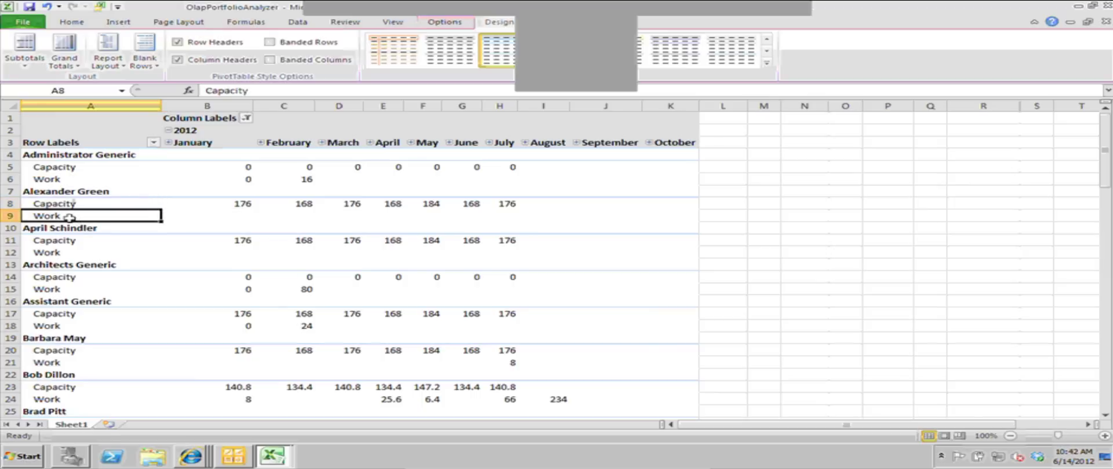
{"action": "left_click", "coordinate": [92, 204]}
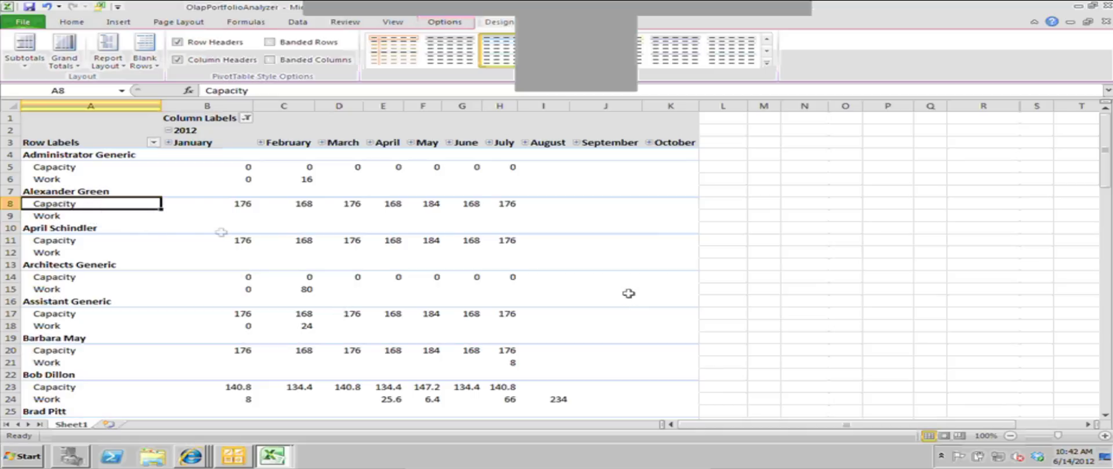
{"action": "mouse_move", "coordinate": [94, 212]}
{"action": "left_mouse_down"}
{"action": "mouse_move", "coordinate": [86, 220]}
{"action": "mouse_move", "coordinate": [87, 204]}
{"action": "left_mouse_up"}
{"action": "left_click", "coordinate": [192, 456]}
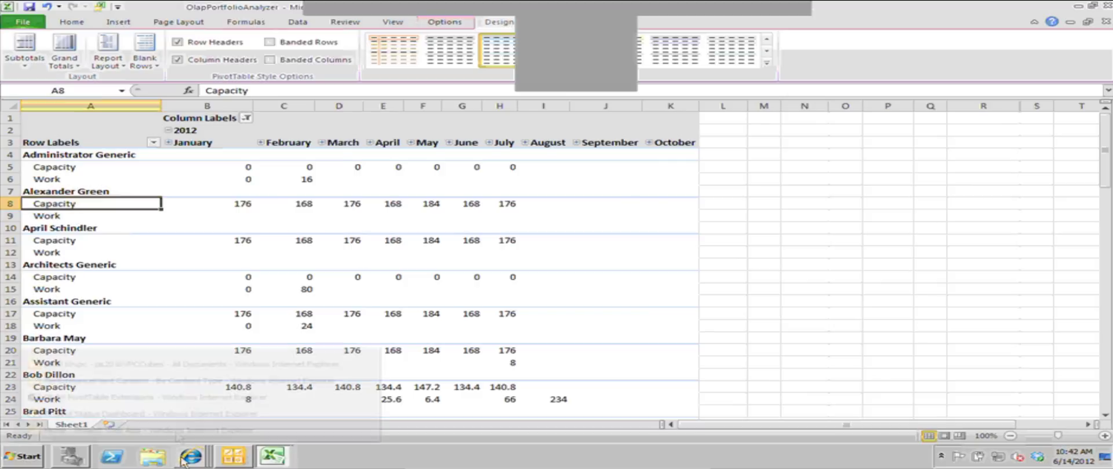
{"action": "left_click", "coordinate": [160, 397]}
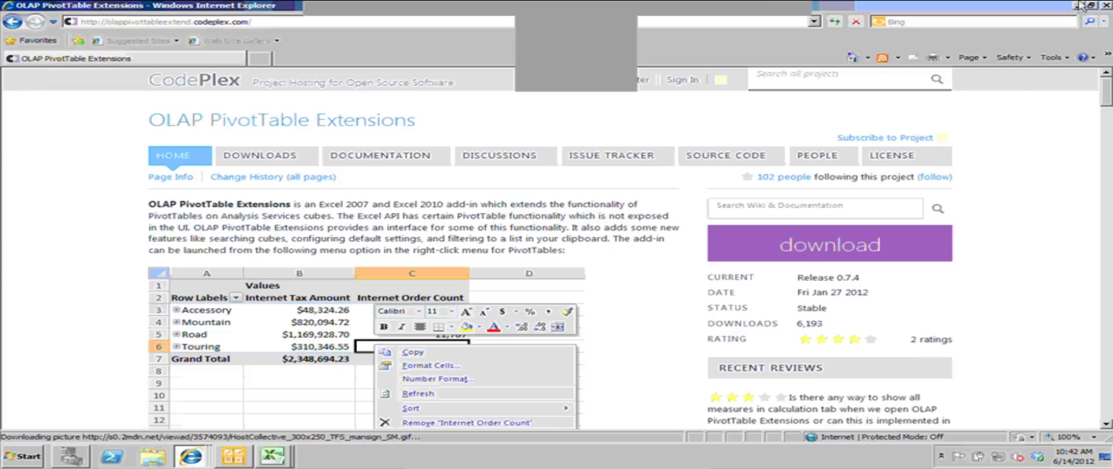
{"action": "left_click", "coordinate": [1079, 7]}
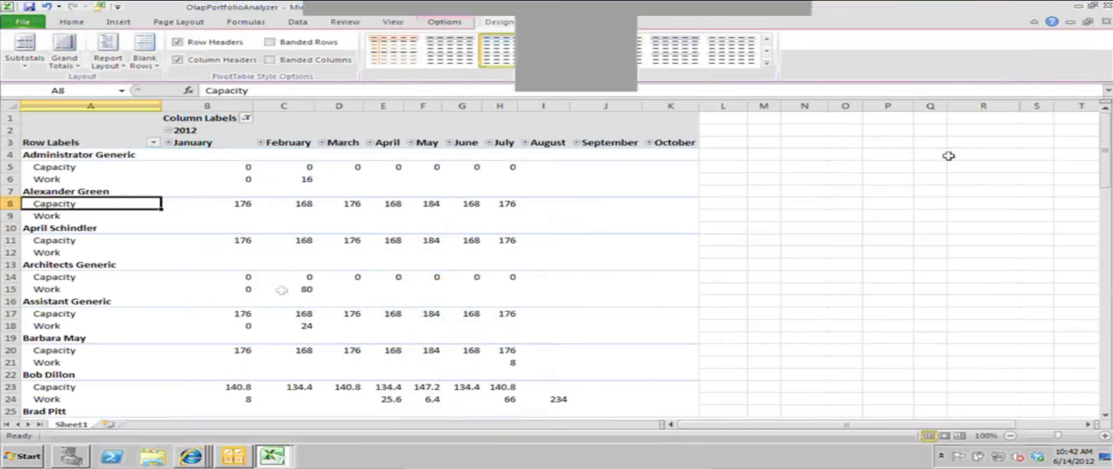
- Via OLAP PivotTable Extensions, add measure Rem Availability = [Measures].[Capacity]-[Measures].[Work]
{"action": "right_click", "coordinate": [57, 206]}
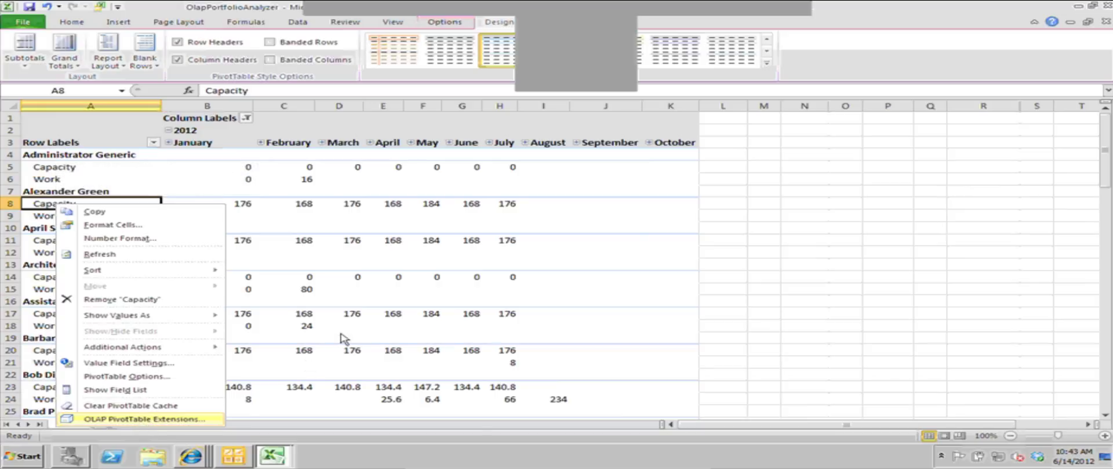
{"action": "key", "text": "Return"}
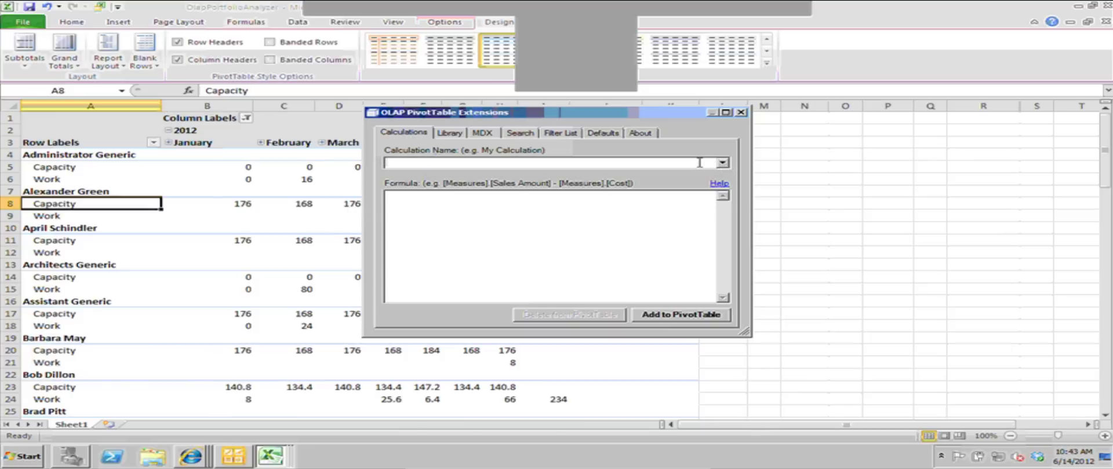
{"action": "type", "text": "Rem Availa"}
{"action": "type", "text": "bility"}
{"action": "type", "text": "[Me"}
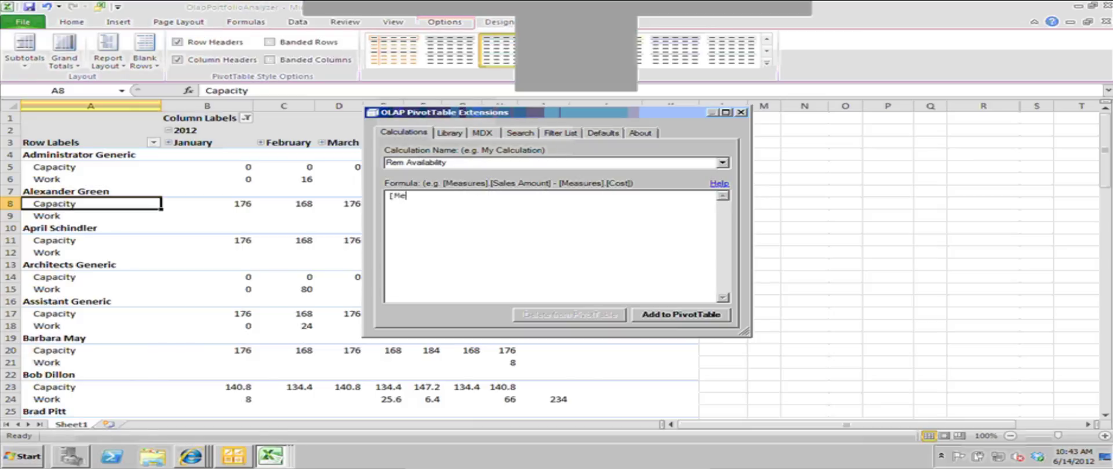
{"action": "type", "text": "asures].[C"}
{"action": "type", "text": "apacity]-["}
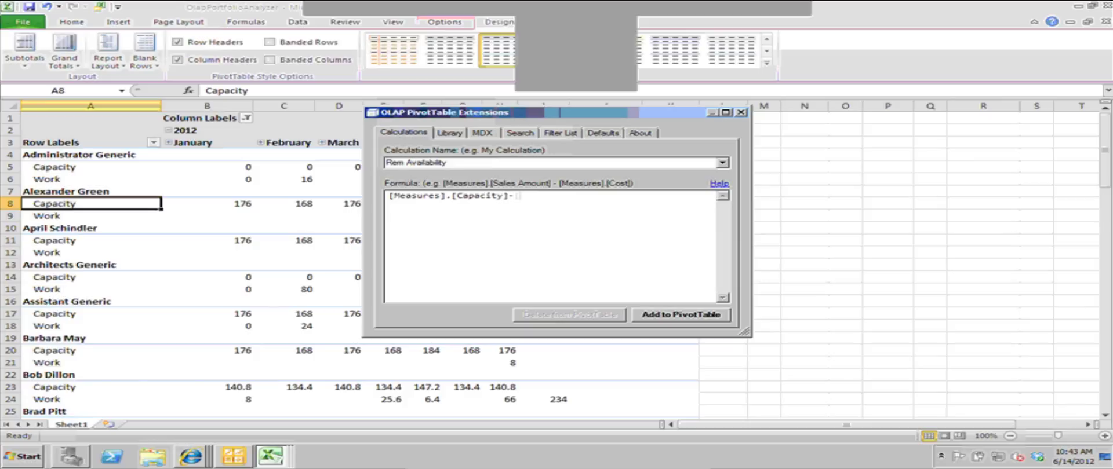
{"action": "type", "text": "Measures]."}
{"action": "type", "text": "[Wo"}
{"action": "type", "text": "rk"}
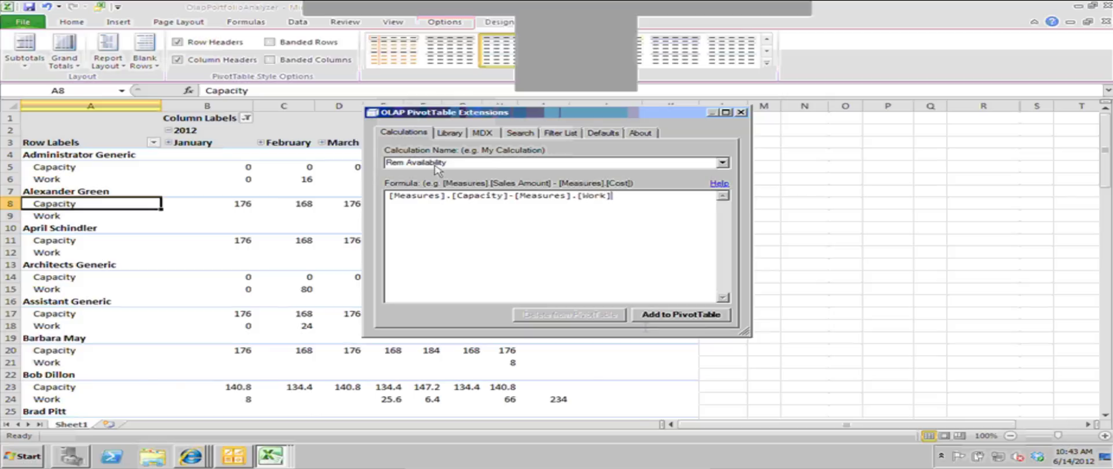
{"action": "left_click", "coordinate": [671, 321]}
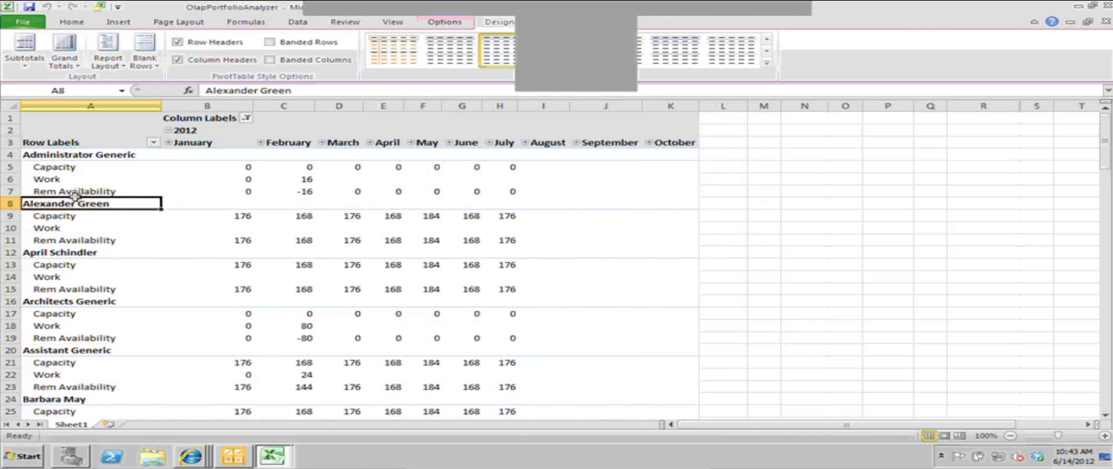
{"action": "left_click", "coordinate": [79, 192]}
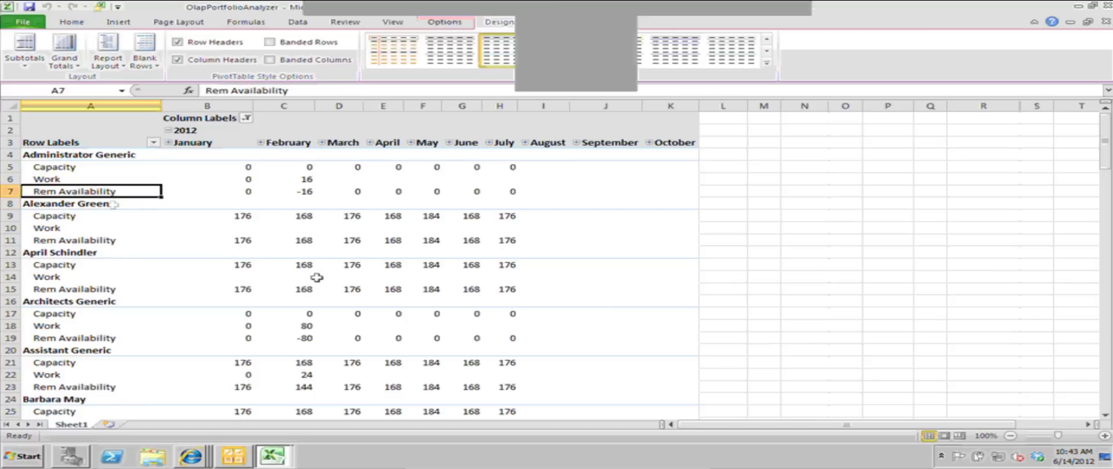
{"action": "left_click", "coordinate": [110, 243]}
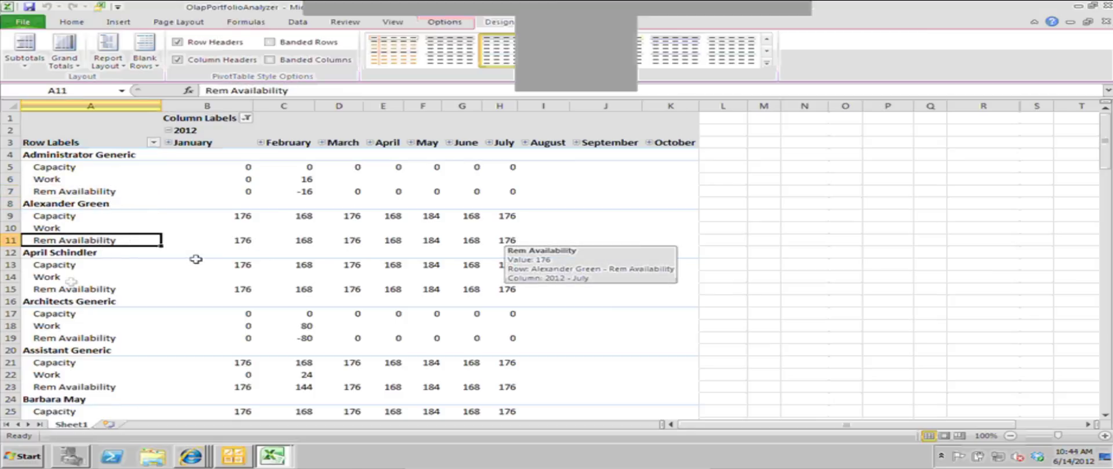
{"action": "left_click", "coordinate": [284, 289]}
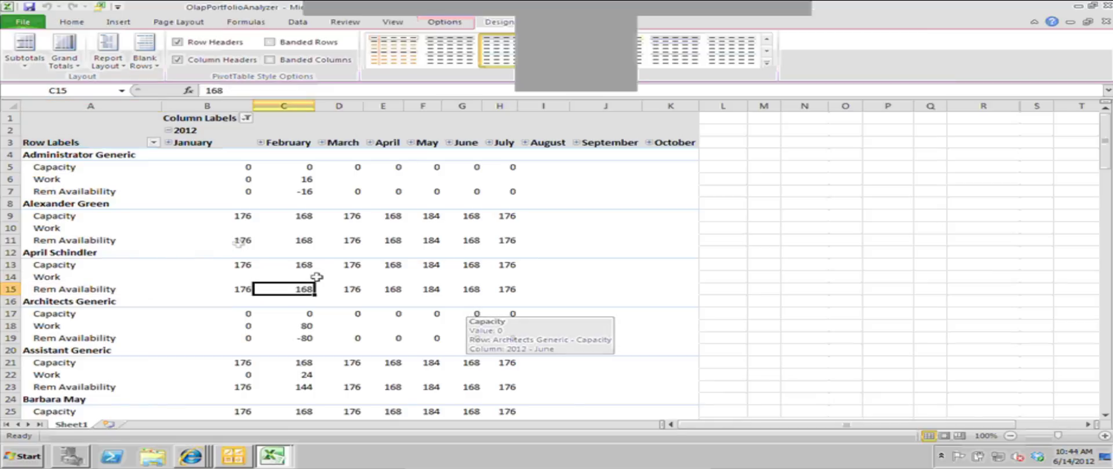
{"action": "left_click", "coordinate": [124, 240]}
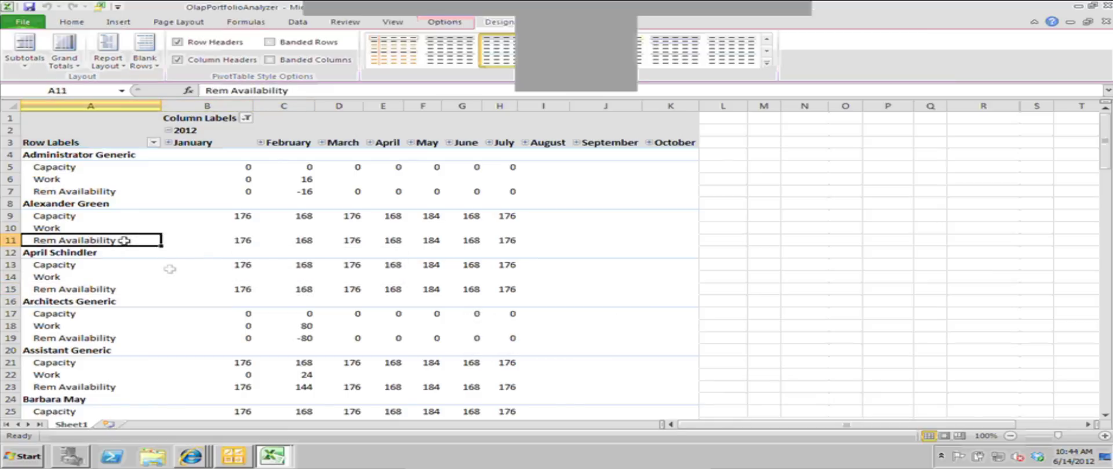
{"action": "left_click", "coordinate": [114, 289]}
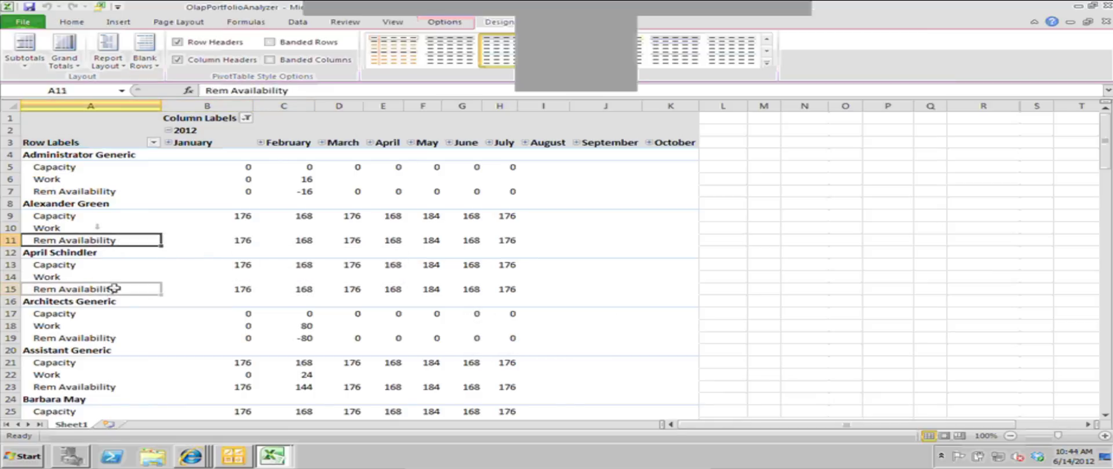
{"action": "left_click", "coordinate": [98, 229]}
{"action": "left_click", "coordinate": [98, 239]}
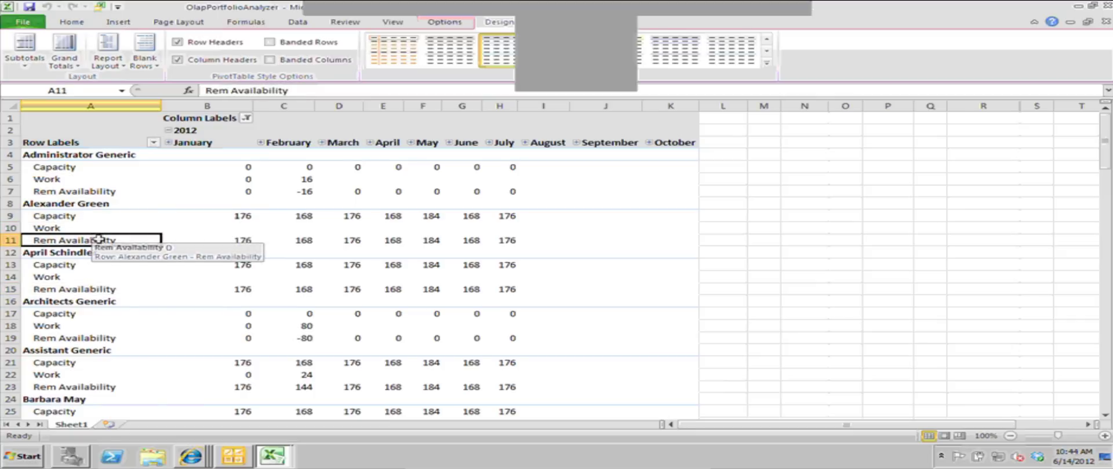
{"action": "mouse_move", "coordinate": [351, 240]}
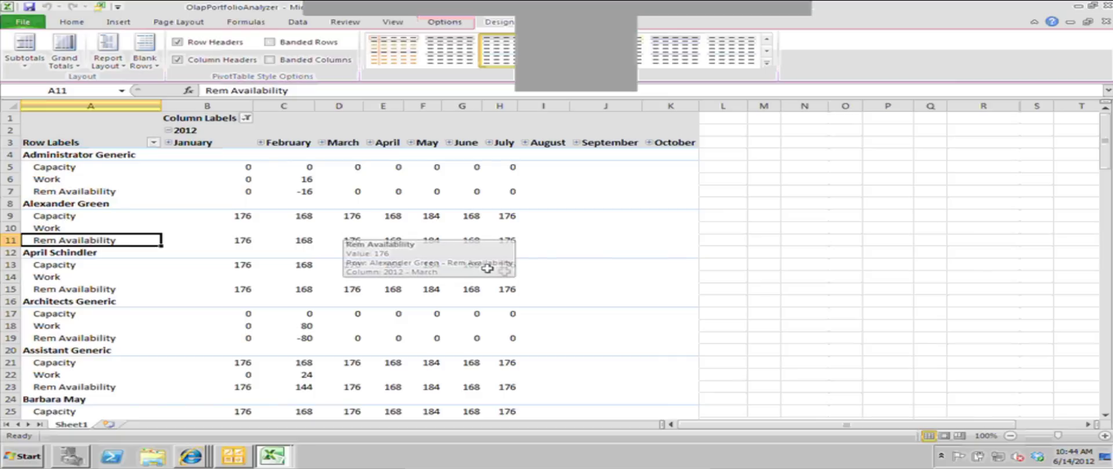
{"action": "left_click", "coordinate": [505, 240]}
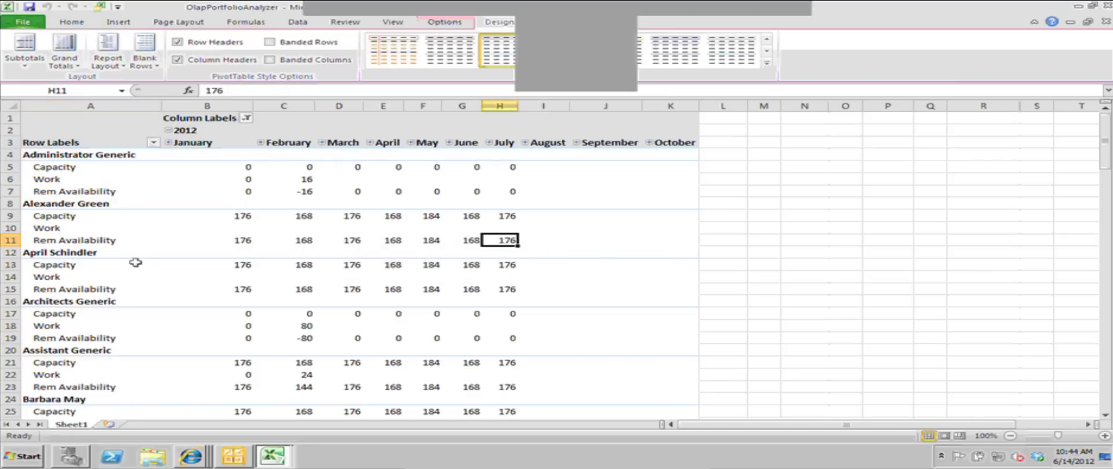
{"action": "left_click", "coordinate": [102, 240]}
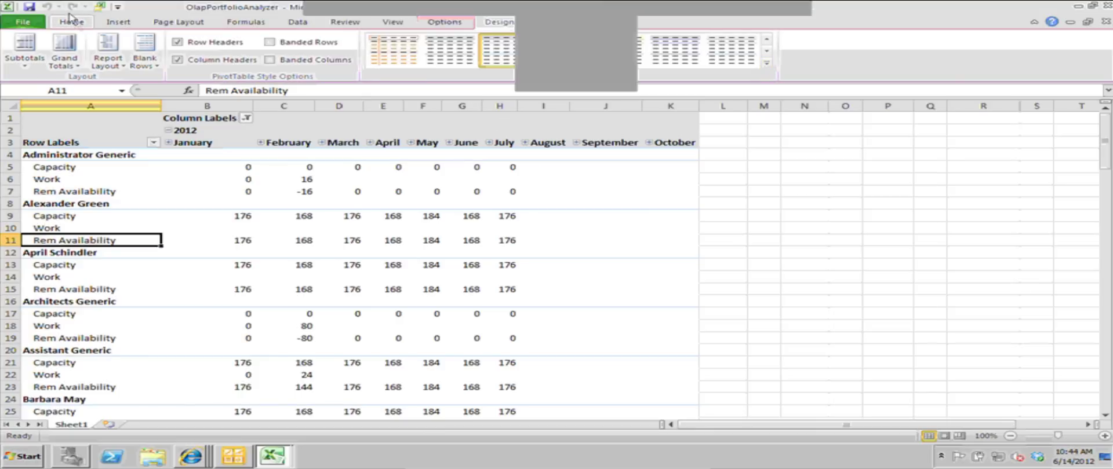
{"action": "scroll", "coordinate": [667, 52], "scroll_direction": "up", "scroll_amount": 7}
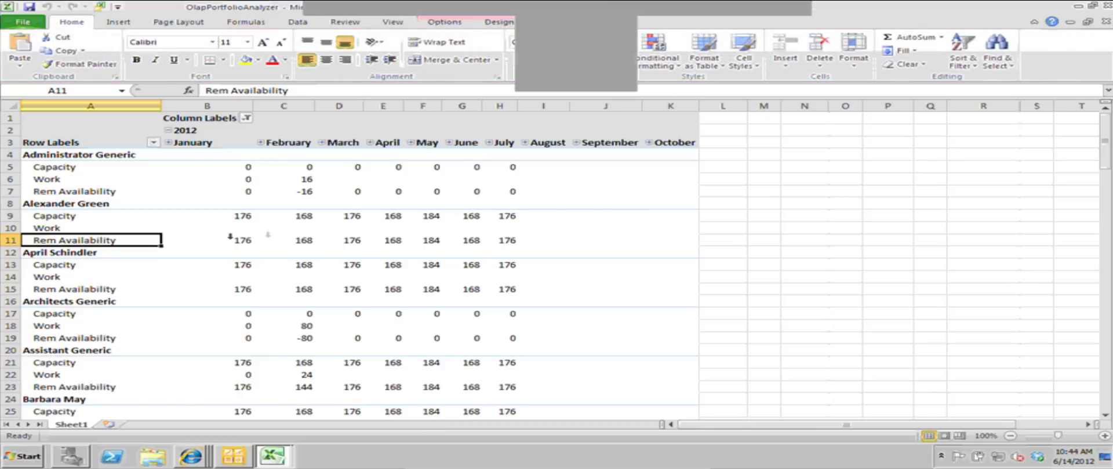
- Create a three-colour-scale rule covering Rem Availability for every resource and month
{"action": "left_click", "coordinate": [258, 242]}
{"action": "left_click", "coordinate": [243, 241]}
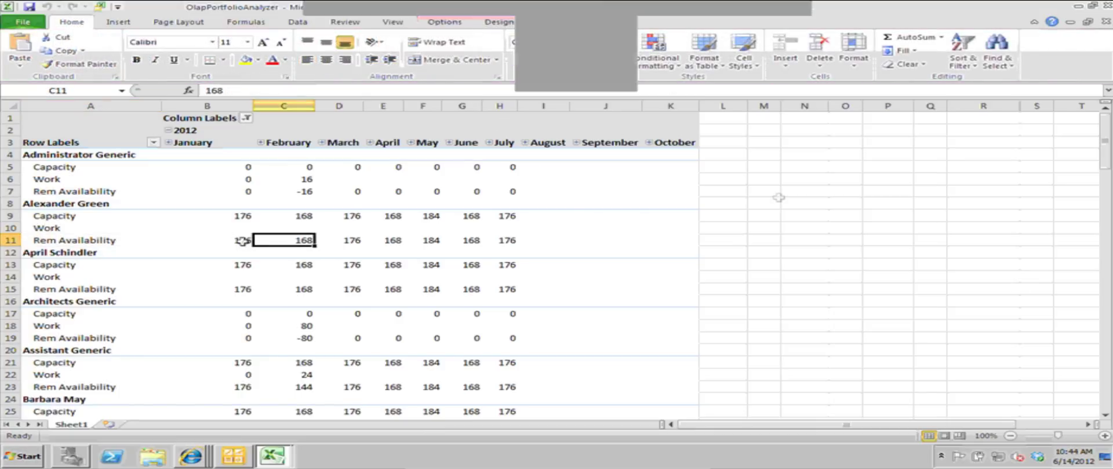
{"action": "left_click", "coordinate": [652, 61]}
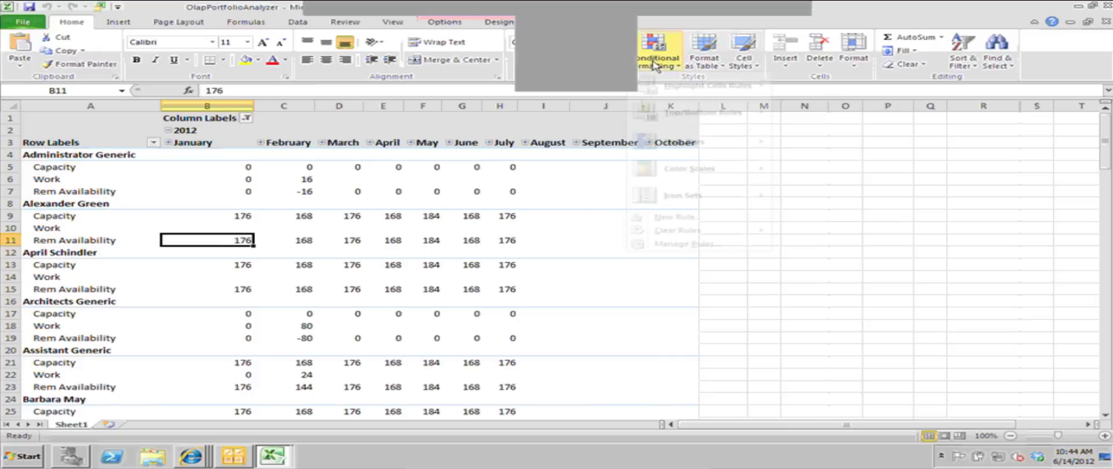
{"action": "left_click", "coordinate": [704, 244]}
{"action": "left_click", "coordinate": [521, 100]}
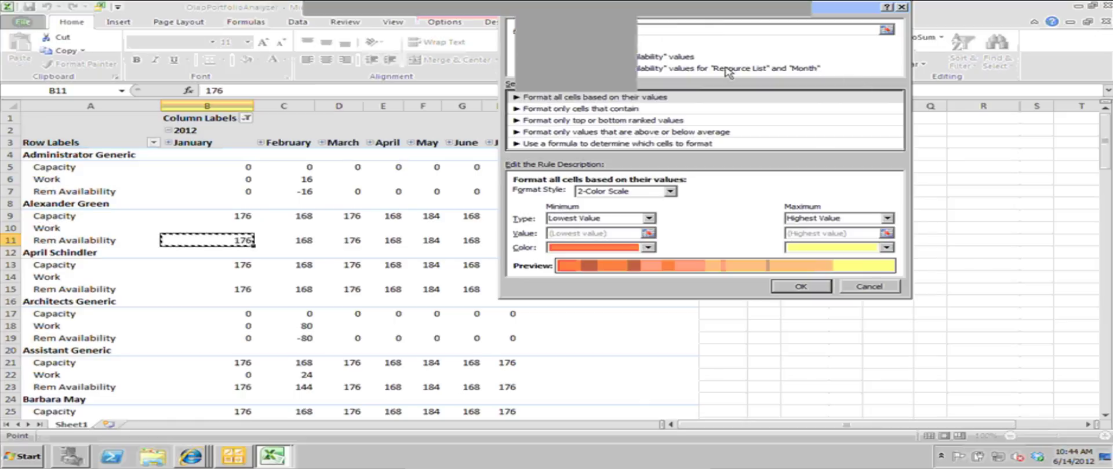
{"action": "left_click", "coordinate": [850, 185]}
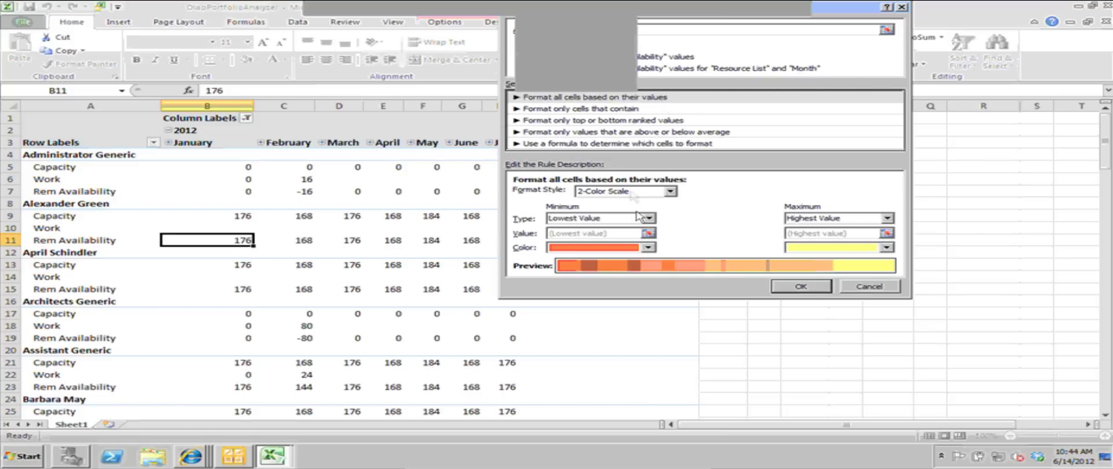
{"action": "left_click", "coordinate": [631, 193]}
{"action": "left_click", "coordinate": [627, 211]}
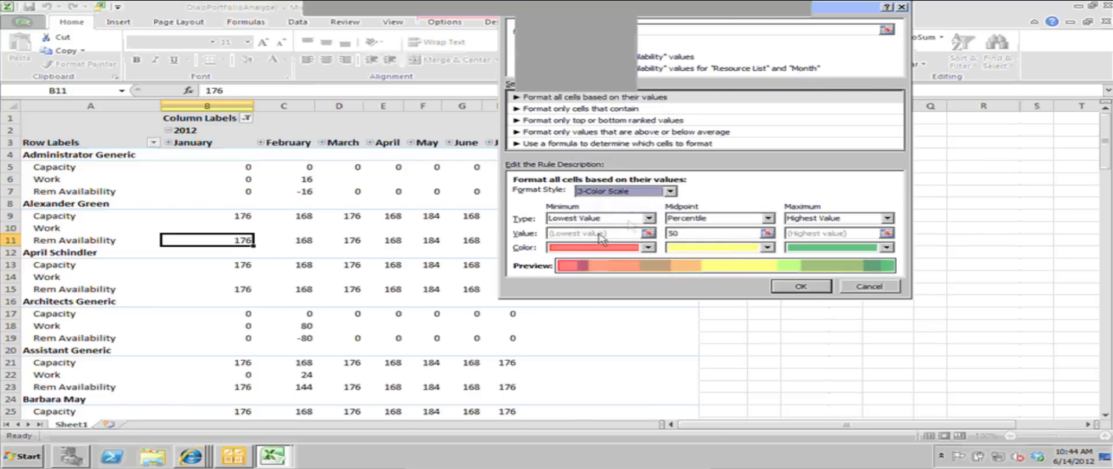
- Set scale colours: Number minimum bright red, olive midpoint, bright green maximum, then apply
{"action": "left_click", "coordinate": [632, 218]}
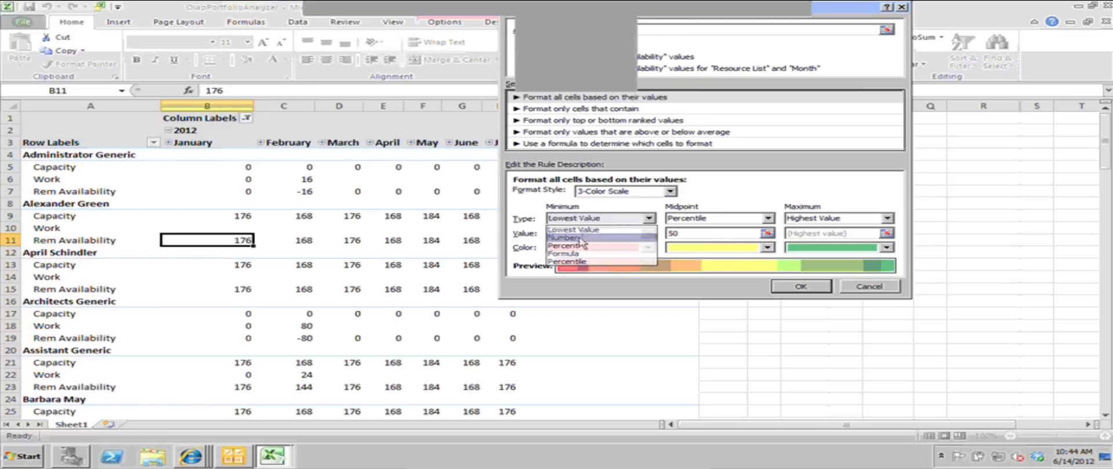
{"action": "left_click", "coordinate": [580, 238]}
{"action": "left_click", "coordinate": [707, 233]}
{"action": "type", "text": "20"}
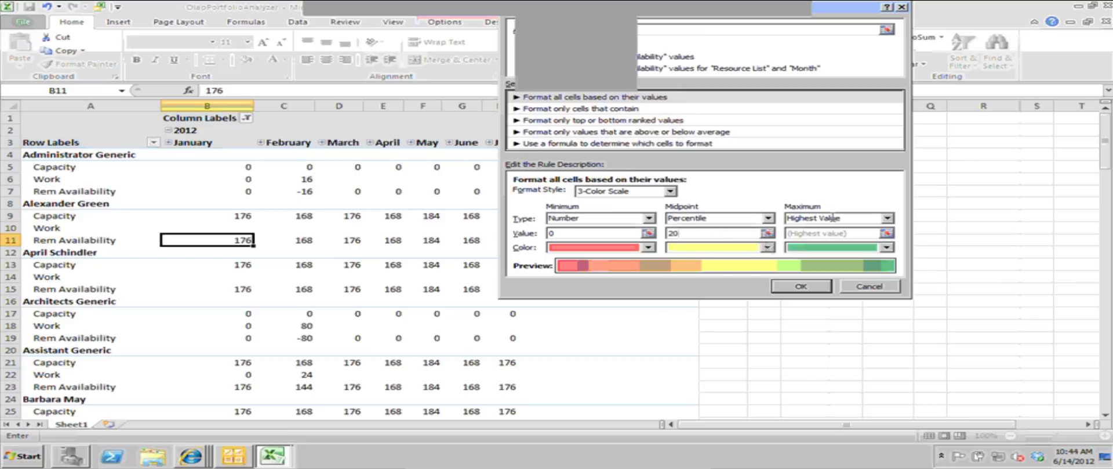
{"action": "left_click", "coordinate": [648, 248]}
{"action": "left_click", "coordinate": [570, 341]}
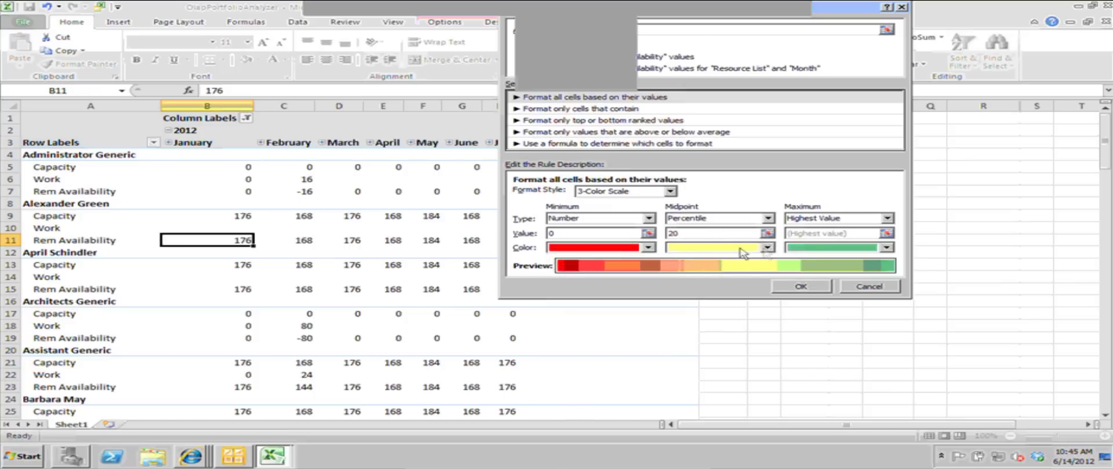
{"action": "left_click", "coordinate": [767, 248]}
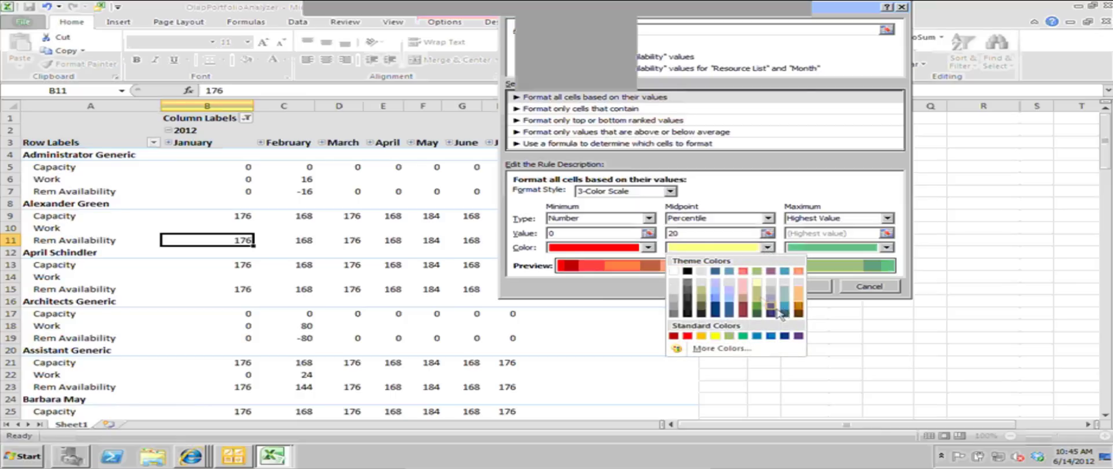
{"action": "left_click", "coordinate": [757, 293]}
{"action": "left_click", "coordinate": [886, 248]}
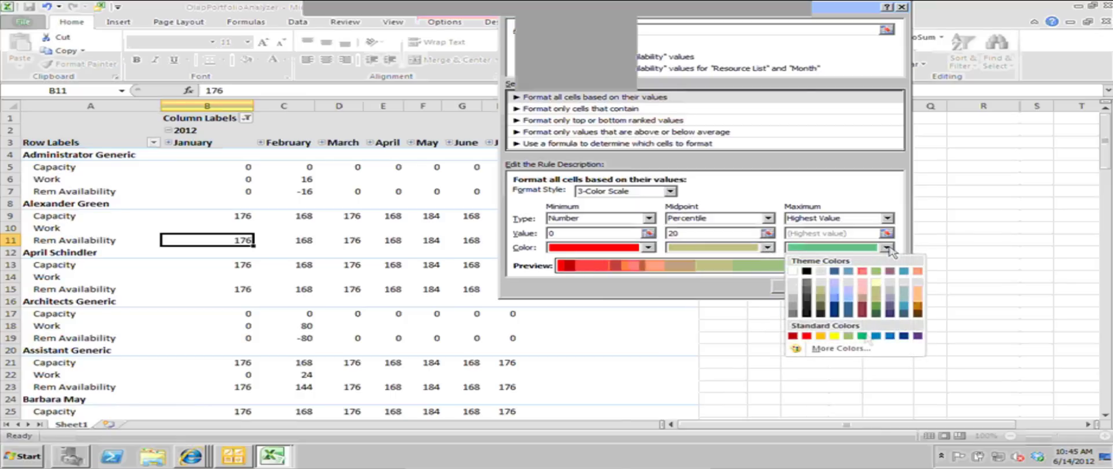
{"action": "left_click", "coordinate": [852, 350]}
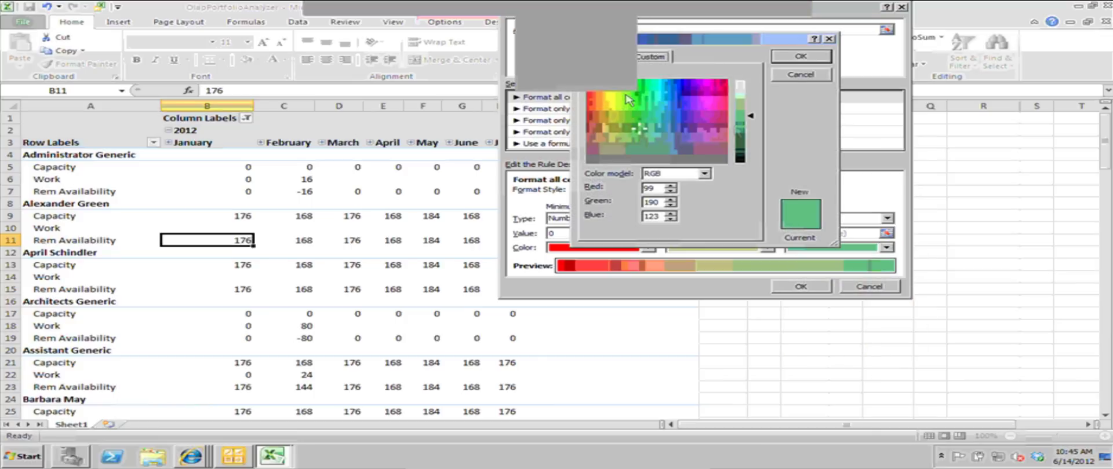
{"action": "left_click", "coordinate": [628, 126]}
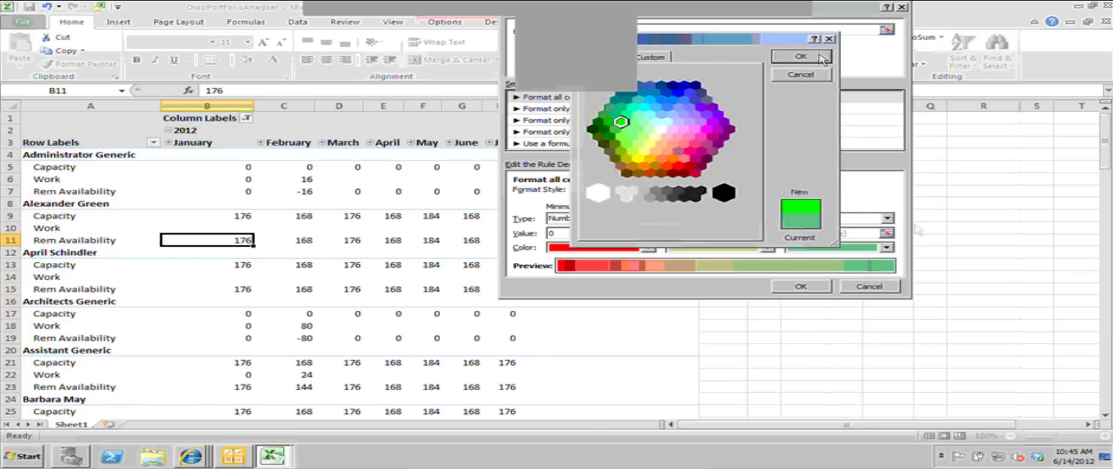
{"action": "left_click", "coordinate": [800, 56]}
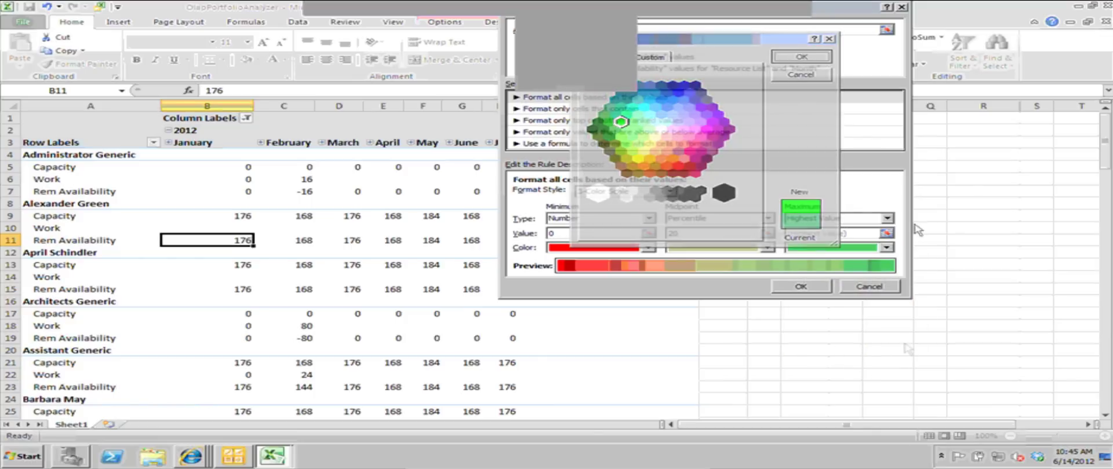
{"action": "left_click", "coordinate": [803, 287]}
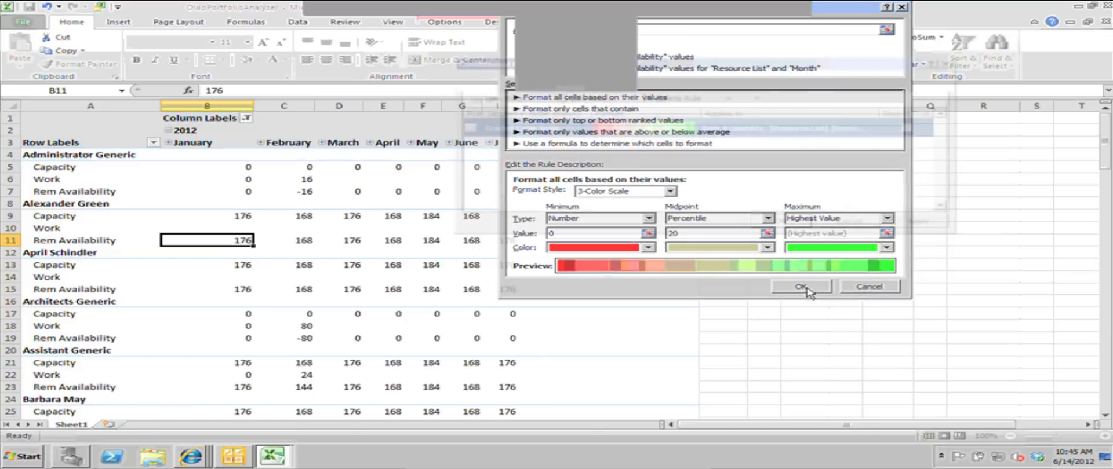
{"action": "left_click", "coordinate": [926, 226]}
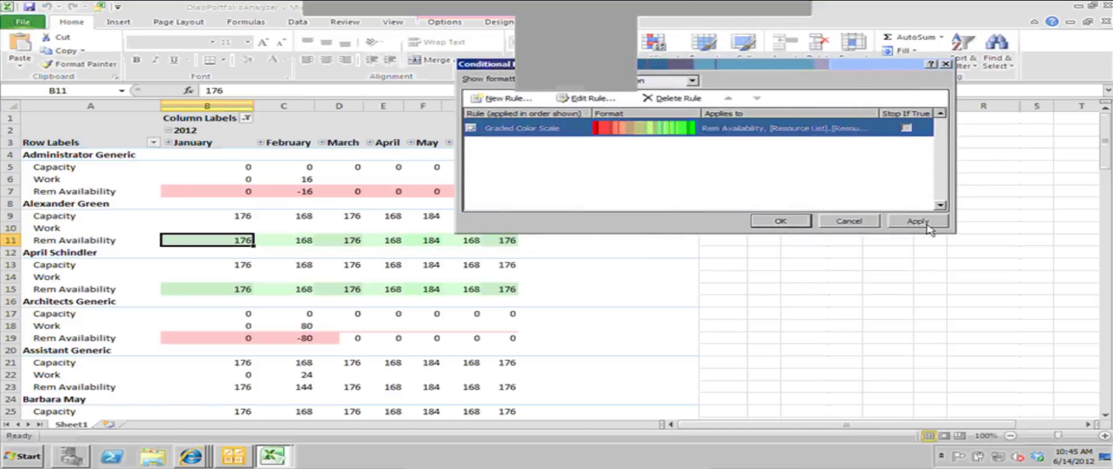
{"action": "left_click", "coordinate": [780, 221]}
{"action": "left_click", "coordinate": [505, 240]}
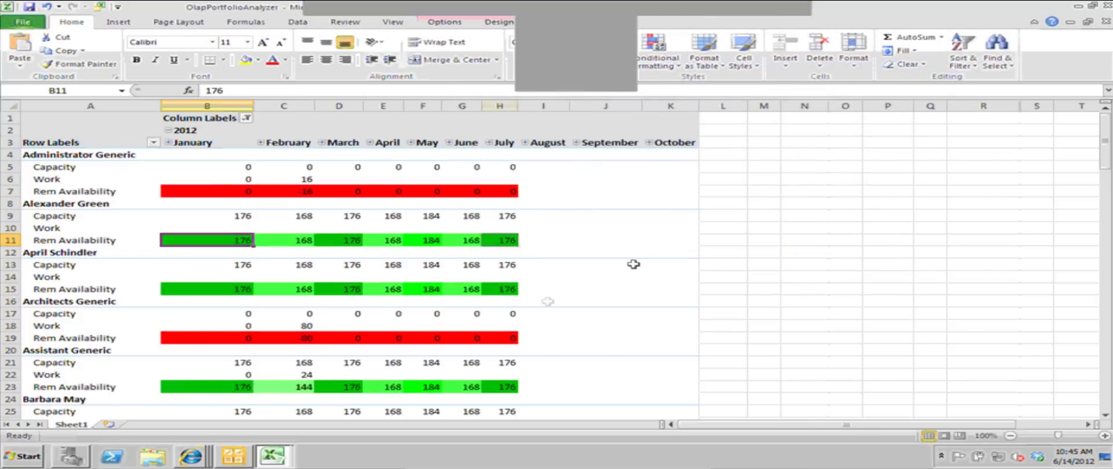
{"action": "scroll", "coordinate": [542, 301], "scroll_direction": "down", "scroll_amount": 4}
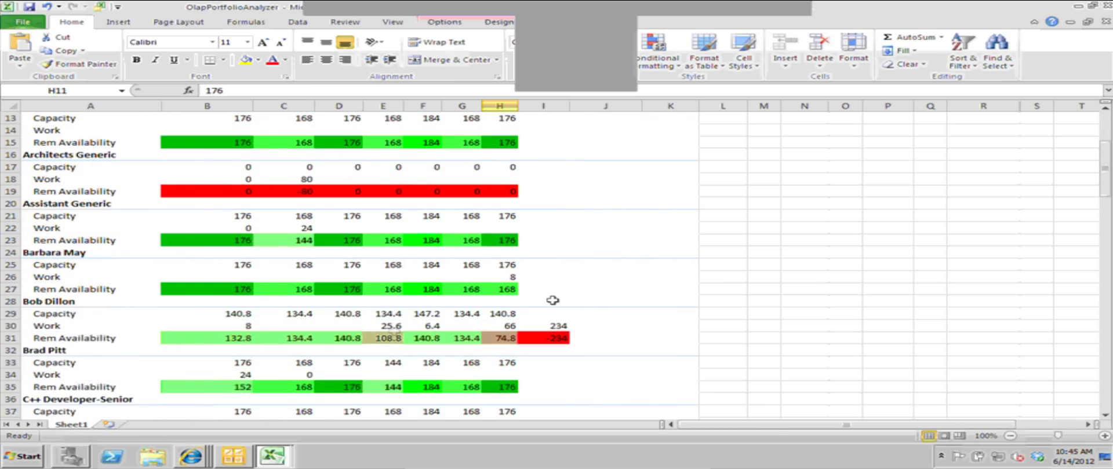
{"action": "scroll", "coordinate": [538, 303], "scroll_direction": "down", "scroll_amount": 3}
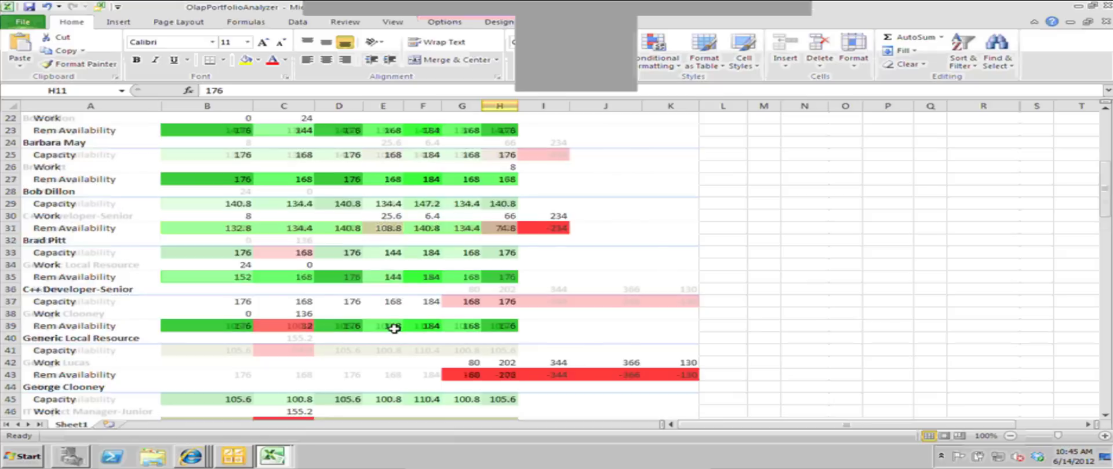
{"action": "scroll", "coordinate": [394, 329], "scroll_direction": "down", "scroll_amount": 2}
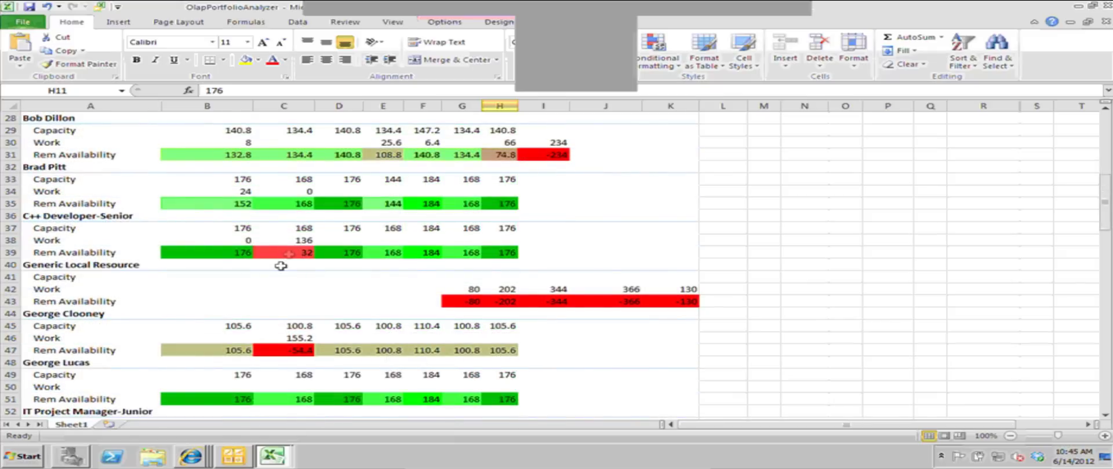
{"action": "left_click", "coordinate": [289, 254]}
{"action": "scroll", "coordinate": [375, 320], "scroll_direction": "down", "scroll_amount": 1}
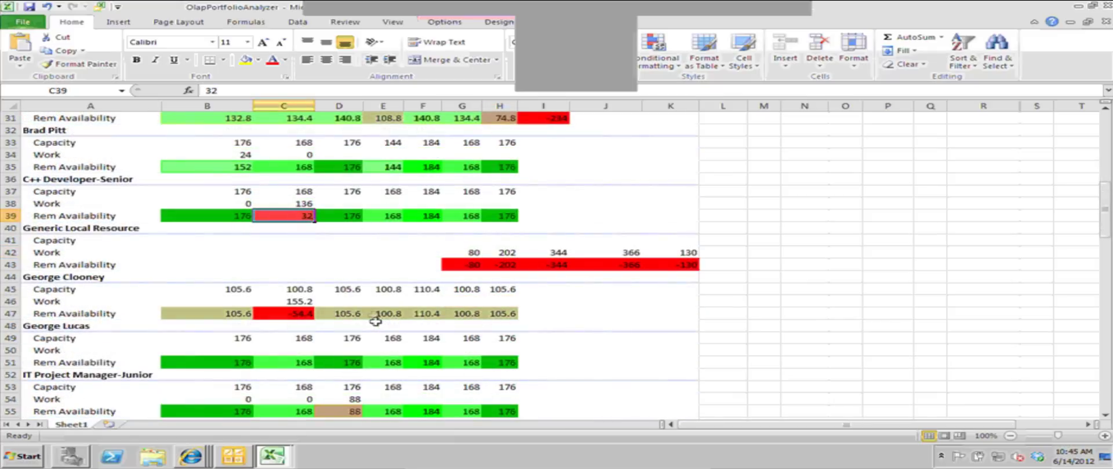
{"action": "scroll", "coordinate": [387, 293], "scroll_direction": "down", "scroll_amount": 3}
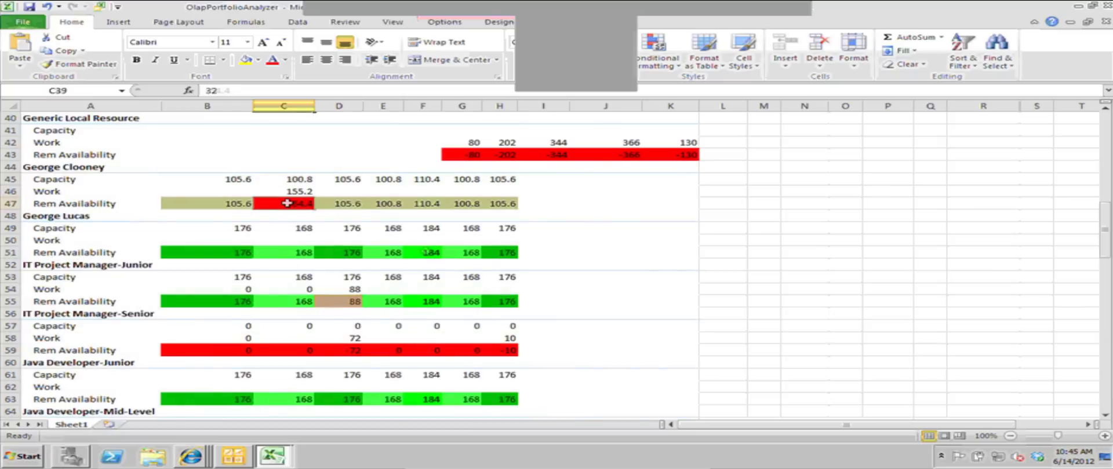
{"action": "left_click", "coordinate": [284, 203]}
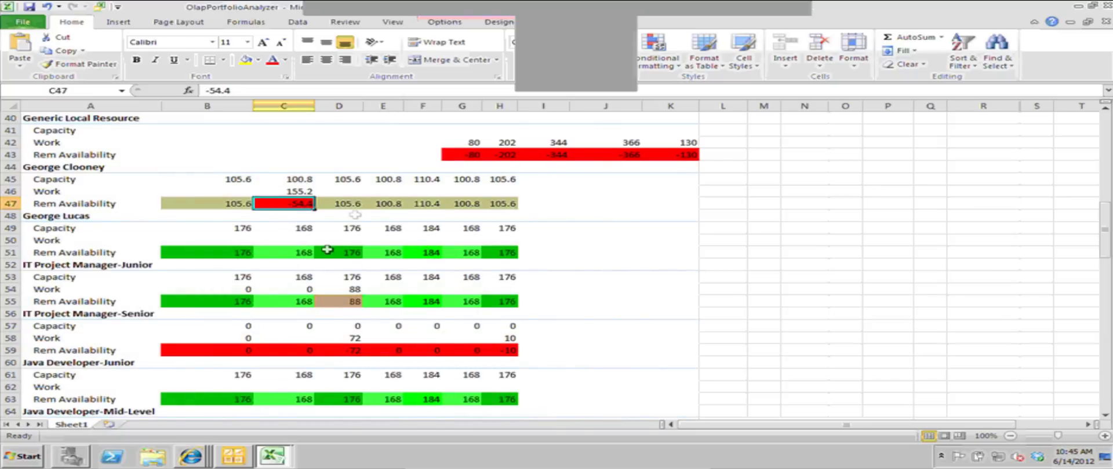
{"action": "key", "text": "Right"}
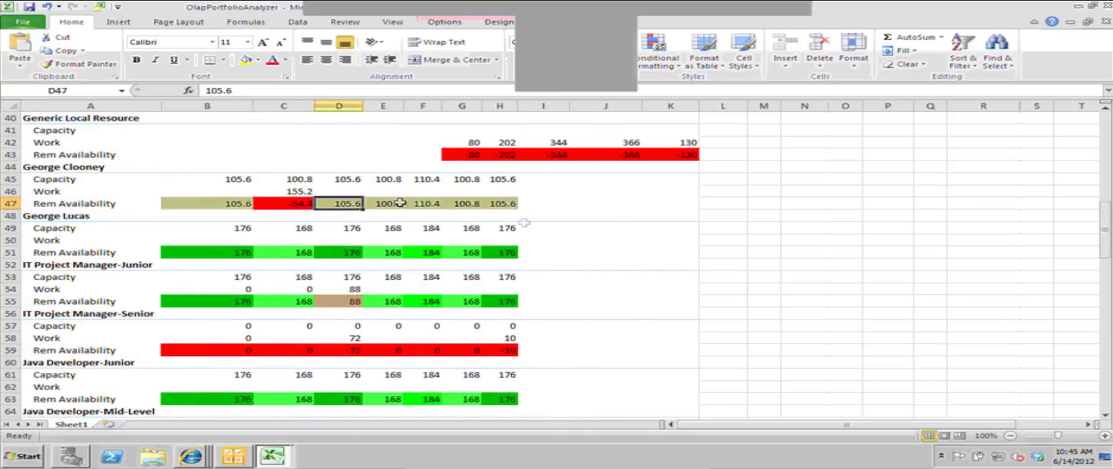
{"action": "key", "text": "Left"}
{"action": "scroll", "coordinate": [470, 261], "scroll_direction": "up", "scroll_amount": 2}
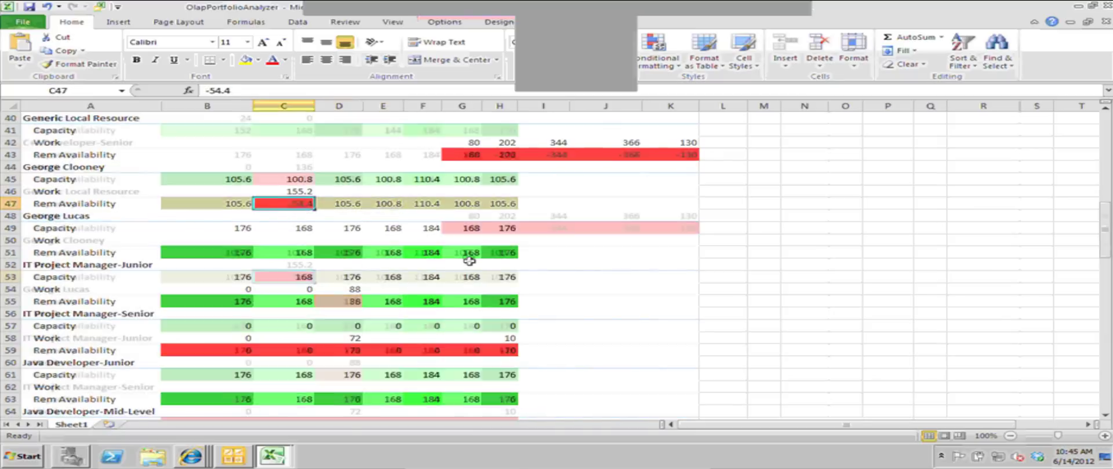
{"action": "scroll", "coordinate": [469, 260], "scroll_direction": "up", "scroll_amount": 3}
{"action": "scroll", "coordinate": [469, 261], "scroll_direction": "up", "scroll_amount": 3}
{"action": "scroll", "coordinate": [469, 260], "scroll_direction": "up", "scroll_amount": 4}
{"action": "scroll", "coordinate": [468, 258], "scroll_direction": "up", "scroll_amount": 3}
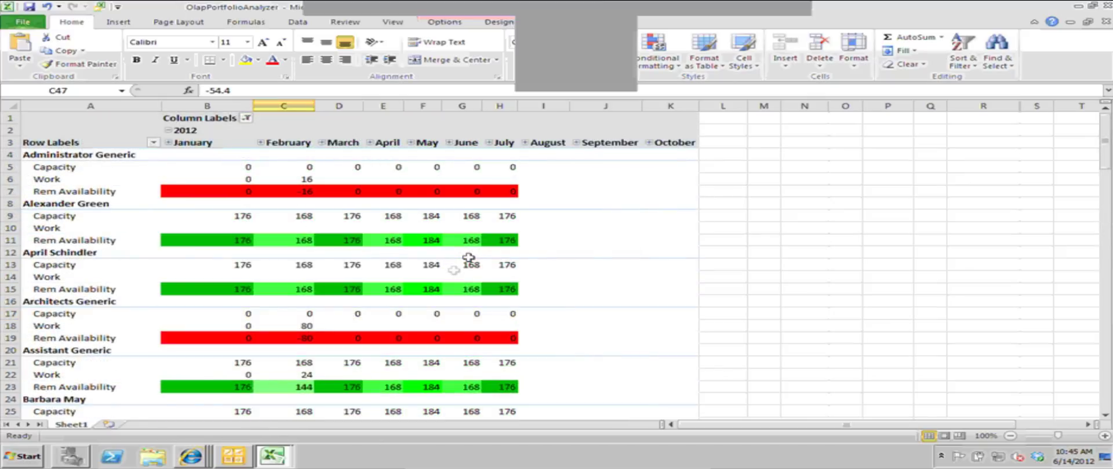
{"action": "scroll", "coordinate": [454, 271], "scroll_direction": "down", "scroll_amount": 5}
{"action": "scroll", "coordinate": [453, 270], "scroll_direction": "down", "scroll_amount": 5}
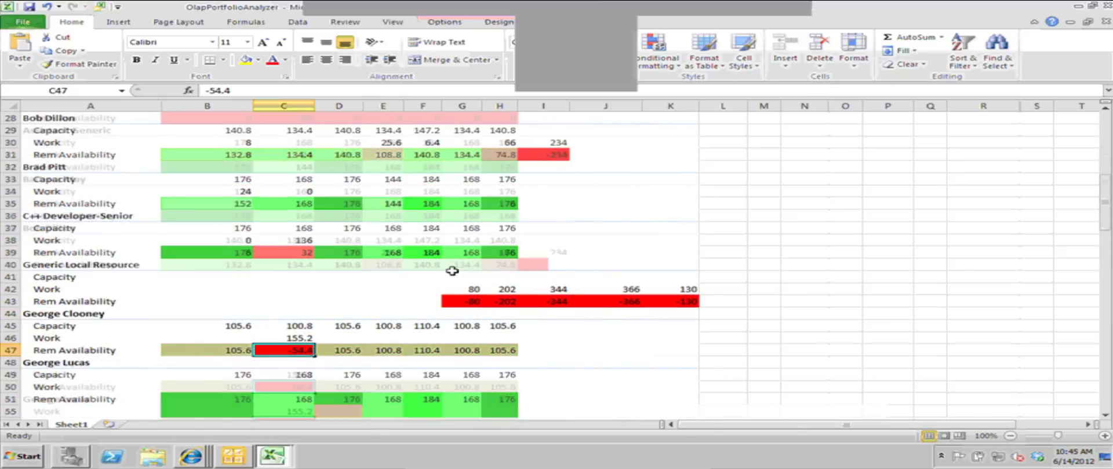
{"action": "scroll", "coordinate": [452, 271], "scroll_direction": "down", "scroll_amount": 5}
{"action": "scroll", "coordinate": [453, 270], "scroll_direction": "up", "scroll_amount": 6}
{"action": "left_click", "coordinate": [87, 167]}
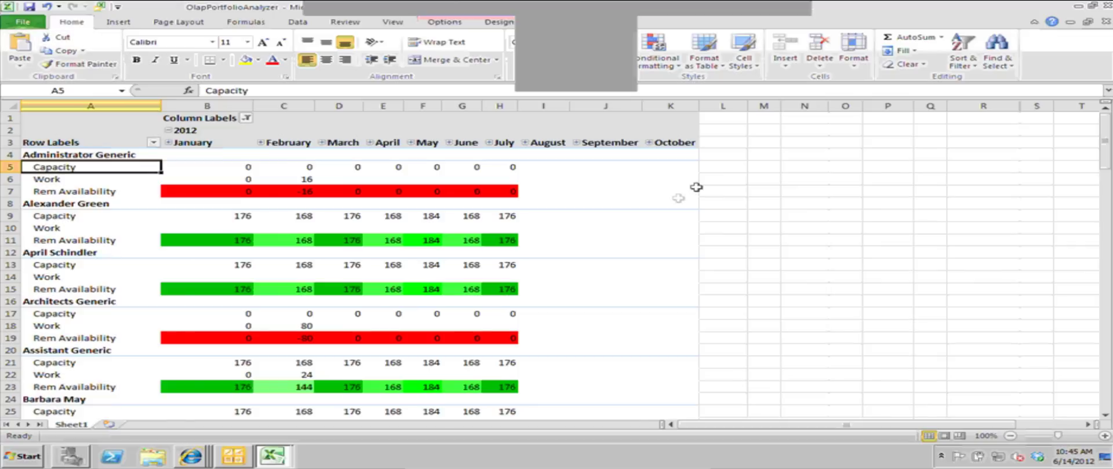
{"action": "left_click", "coordinate": [499, 22]}
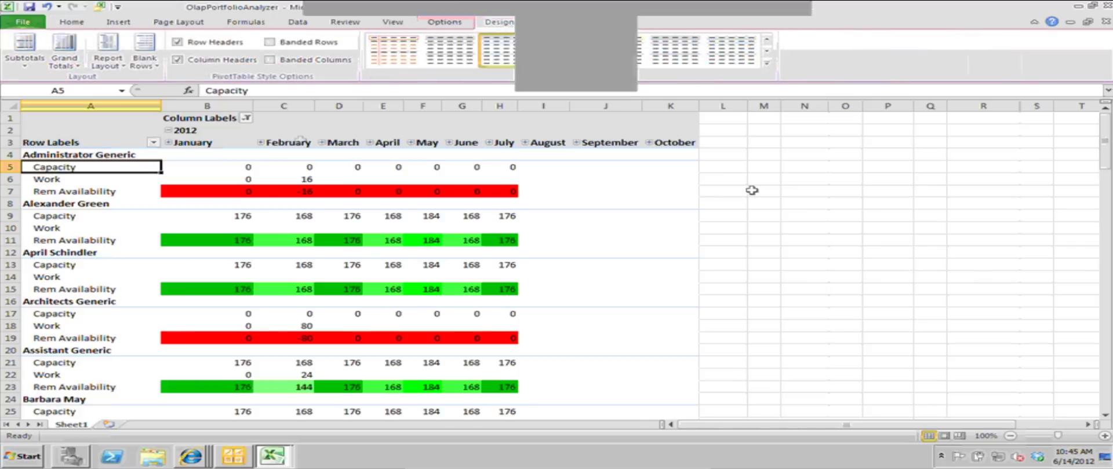
- Switch the PivotTable to Show in Tabular Form and apply the first Medium PivotTable style
{"action": "left_click", "coordinate": [108, 55]}
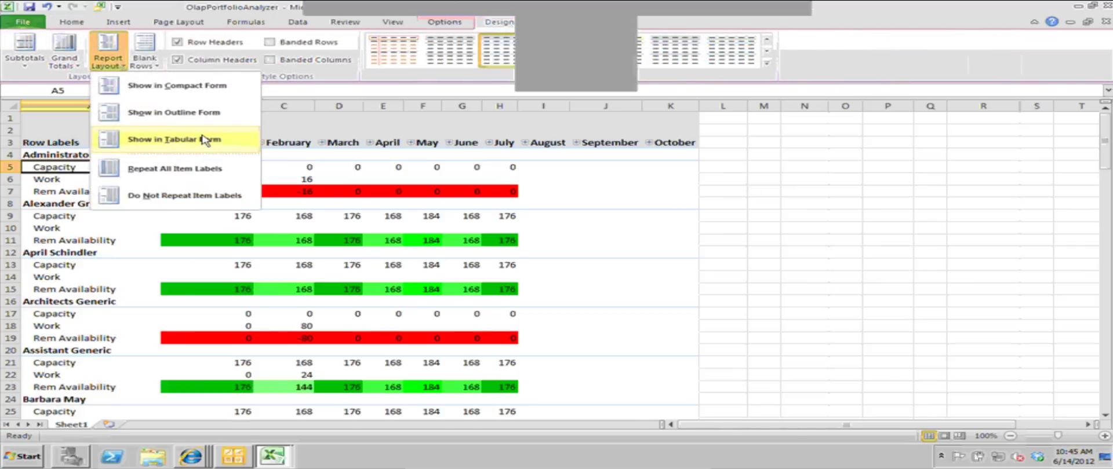
{"action": "left_click", "coordinate": [203, 141]}
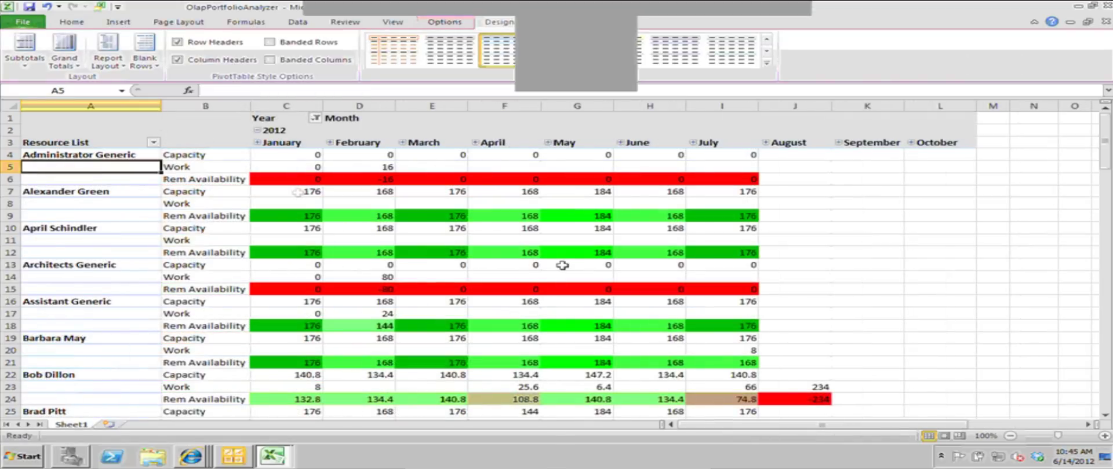
{"action": "left_click", "coordinate": [297, 193]}
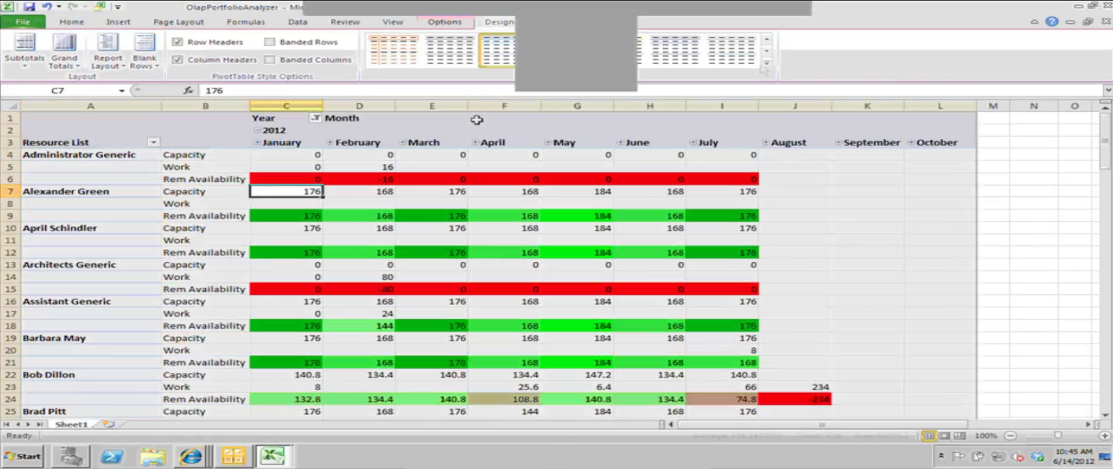
{"action": "key", "text": "ctrl+a"}
{"action": "left_click", "coordinate": [766, 62]}
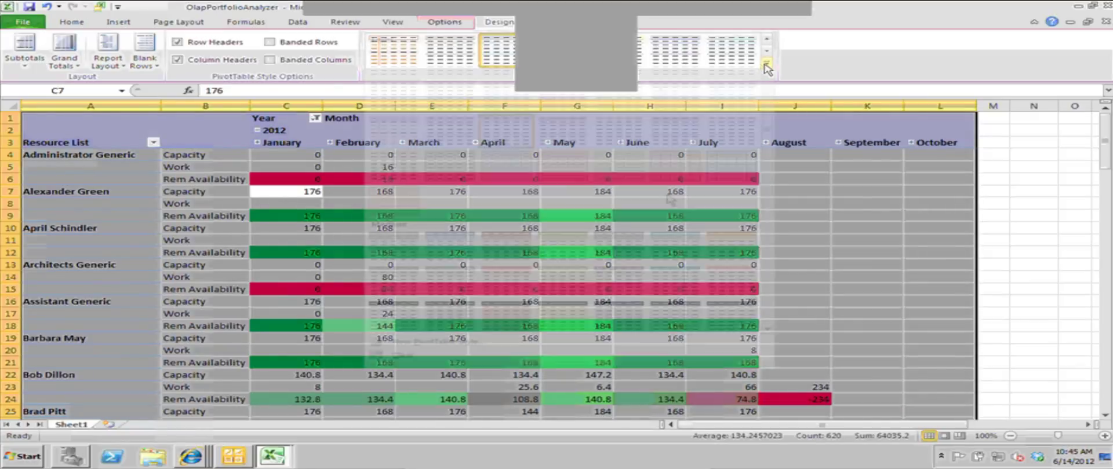
{"action": "left_click", "coordinate": [401, 255]}
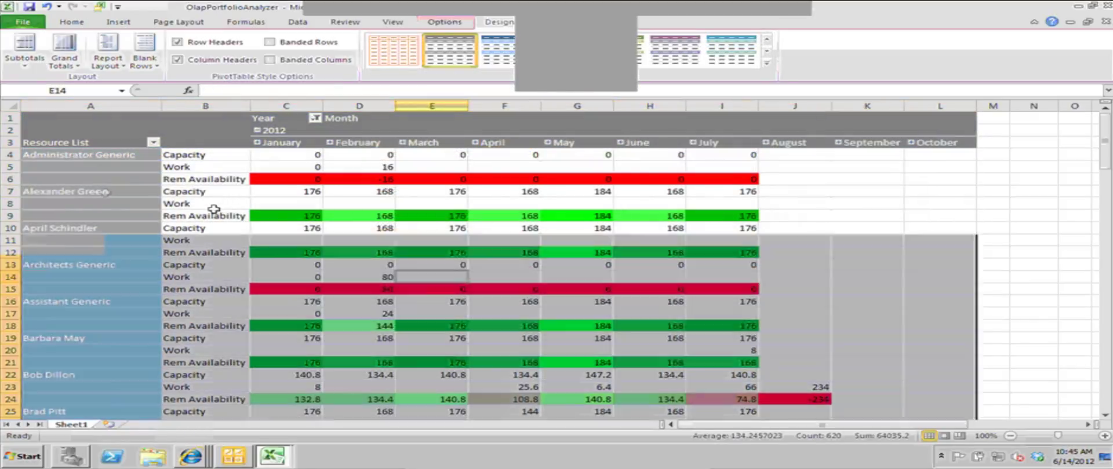
{"action": "right_click", "coordinate": [106, 192]}
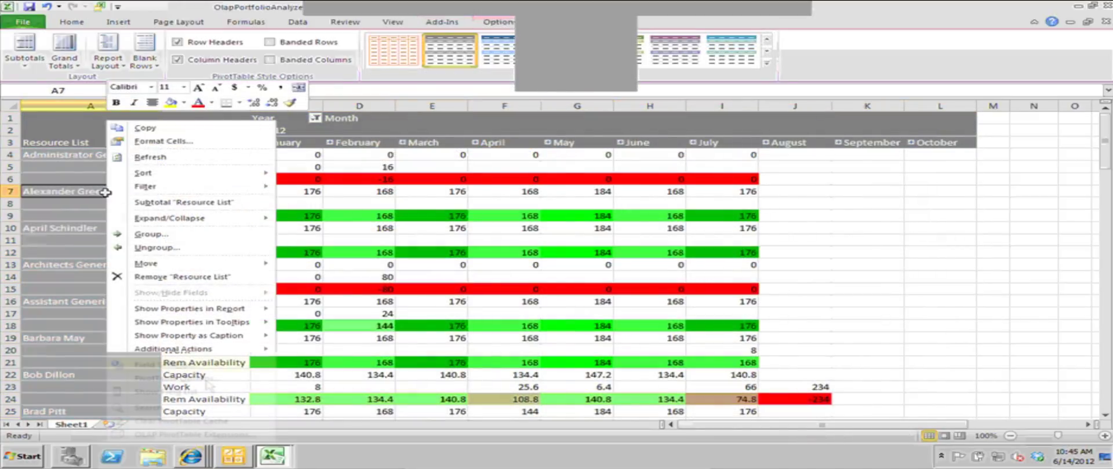
- Enable 'Merge and center cells with labels' in PivotTable Options
{"action": "left_click", "coordinate": [177, 379]}
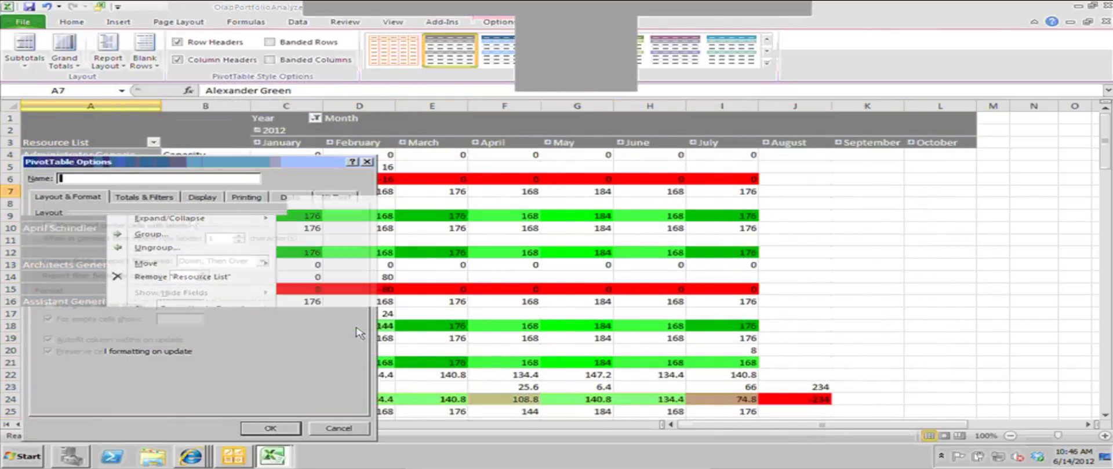
{"action": "left_click", "coordinate": [48, 226]}
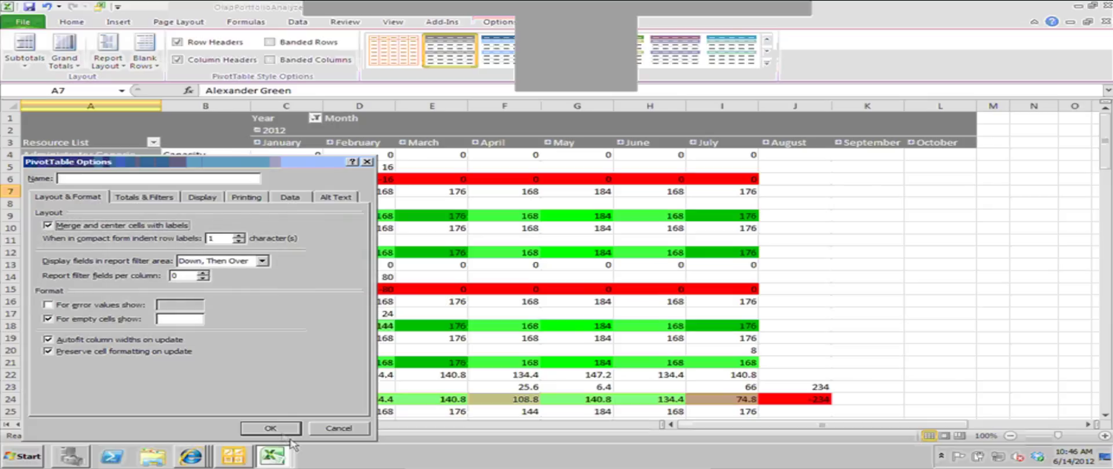
{"action": "left_click", "coordinate": [272, 429]}
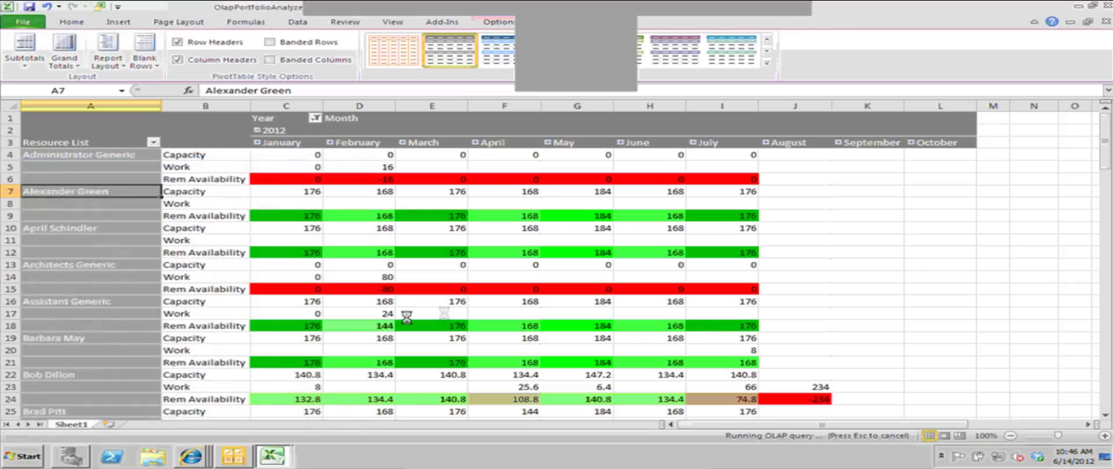
{"action": "left_click", "coordinate": [443, 314]}
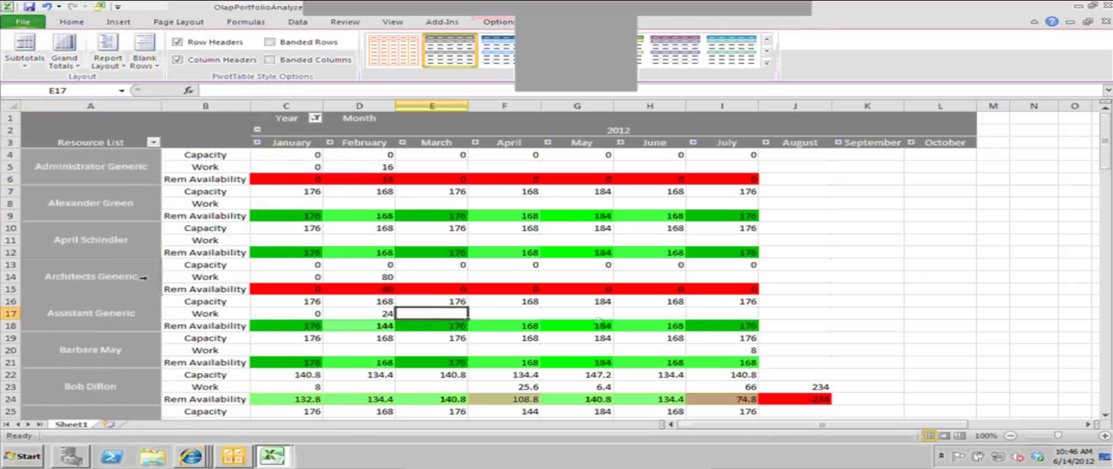
{"action": "left_click", "coordinate": [142, 278]}
{"action": "mouse_move", "coordinate": [597, 218]}
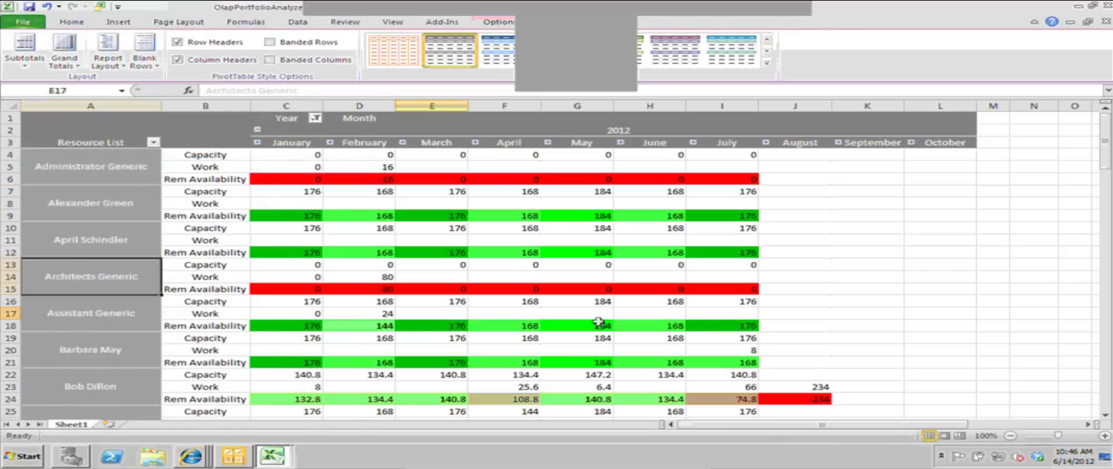
{"action": "left_click", "coordinate": [525, 167]}
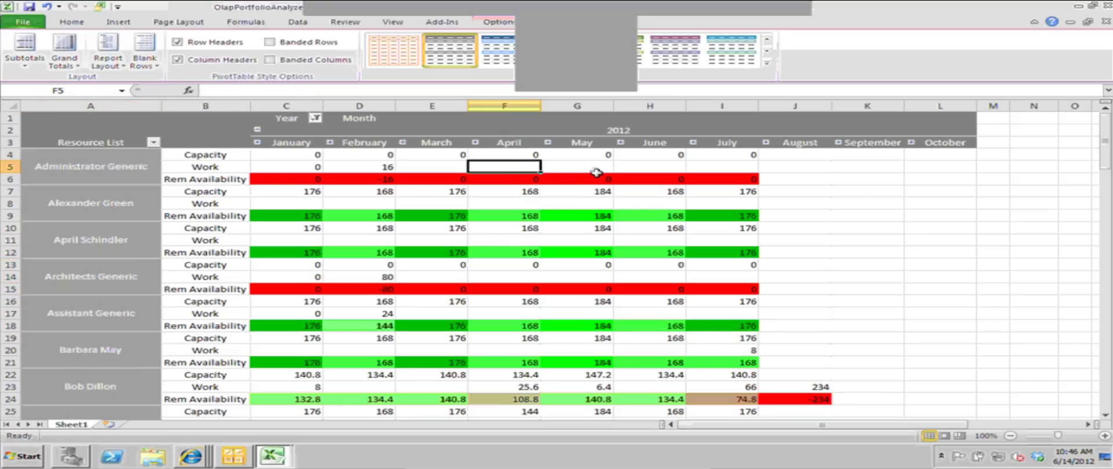
{"action": "left_click", "coordinate": [597, 171]}
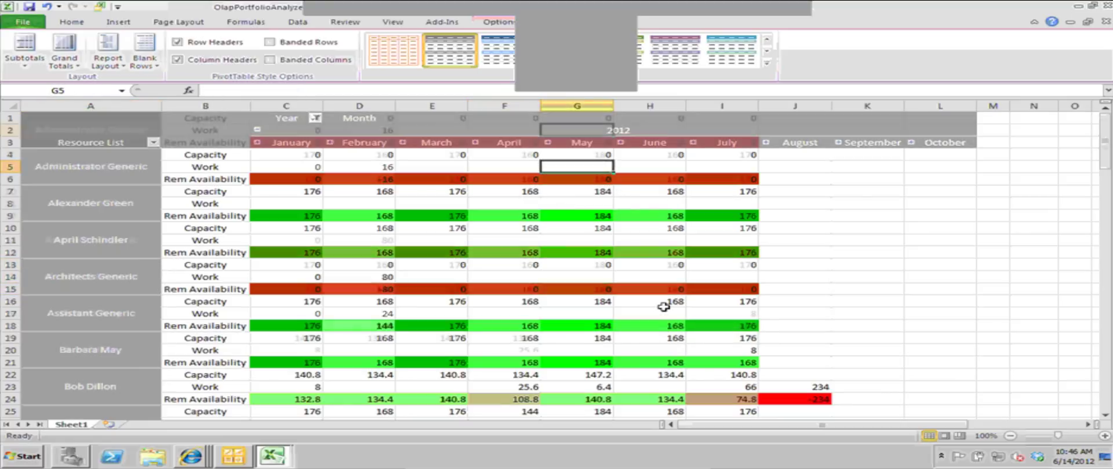
{"action": "scroll", "coordinate": [663, 308], "scroll_direction": "down", "scroll_amount": 4}
{"action": "scroll", "coordinate": [663, 307], "scroll_direction": "down", "scroll_amount": 2}
{"action": "scroll", "coordinate": [663, 307], "scroll_direction": "down", "scroll_amount": 2}
{"action": "scroll", "coordinate": [663, 307], "scroll_direction": "down", "scroll_amount": 5}
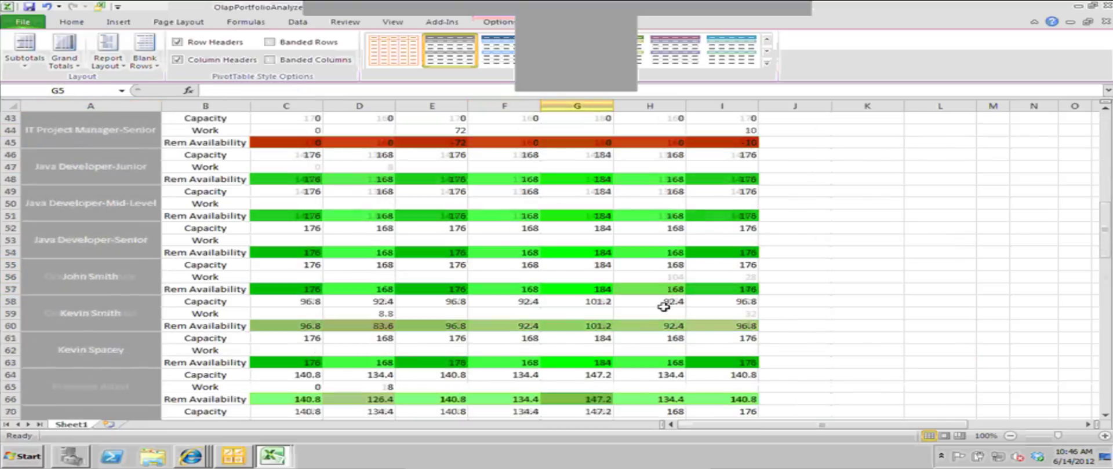
{"action": "scroll", "coordinate": [663, 307], "scroll_direction": "down", "scroll_amount": 3}
{"action": "scroll", "coordinate": [663, 307], "scroll_direction": "down", "scroll_amount": 2}
{"action": "scroll", "coordinate": [663, 307], "scroll_direction": "down", "scroll_amount": 3}
{"action": "scroll", "coordinate": [663, 307], "scroll_direction": "down", "scroll_amount": 2}
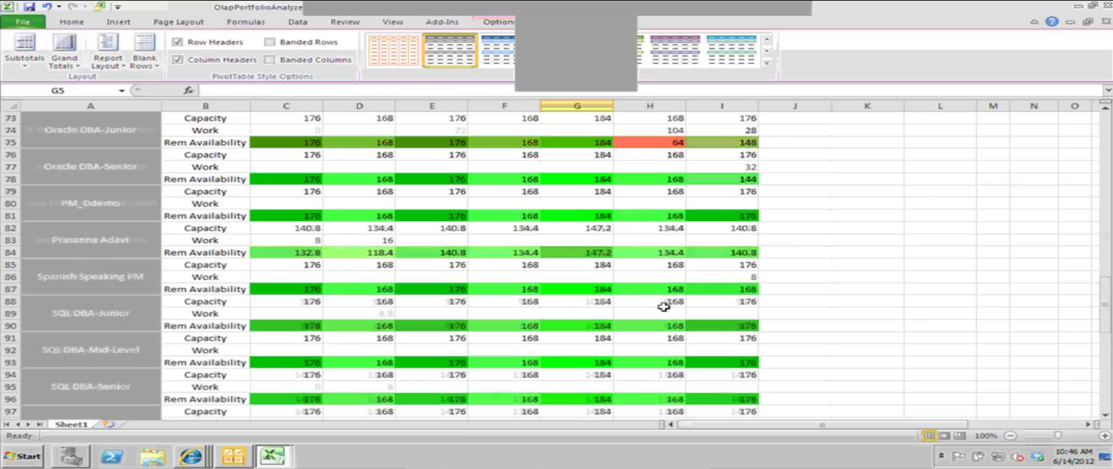
{"action": "scroll", "coordinate": [662, 307], "scroll_direction": "up", "scroll_amount": 8}
{"action": "scroll", "coordinate": [663, 307], "scroll_direction": "up", "scroll_amount": 8}
{"action": "scroll", "coordinate": [663, 307], "scroll_direction": "up", "scroll_amount": 8}
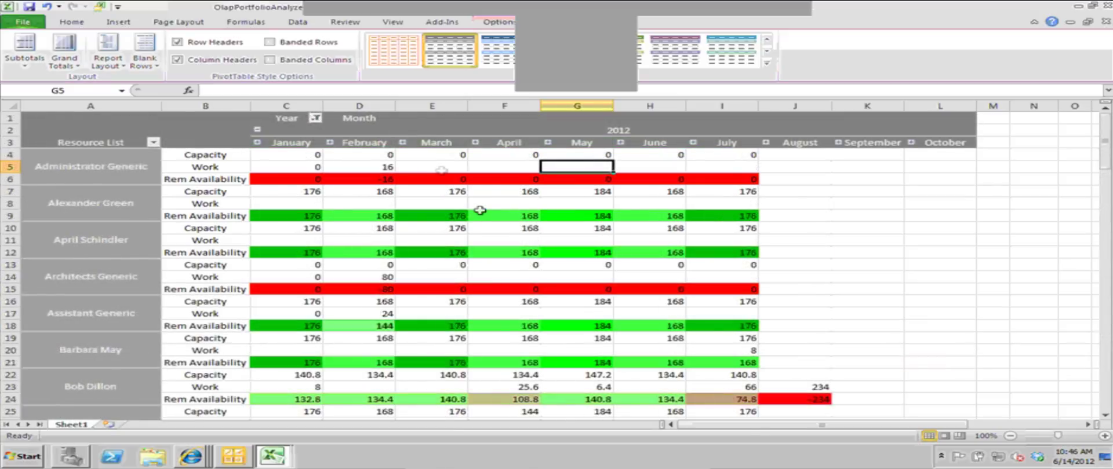
{"action": "left_click", "coordinate": [442, 170]}
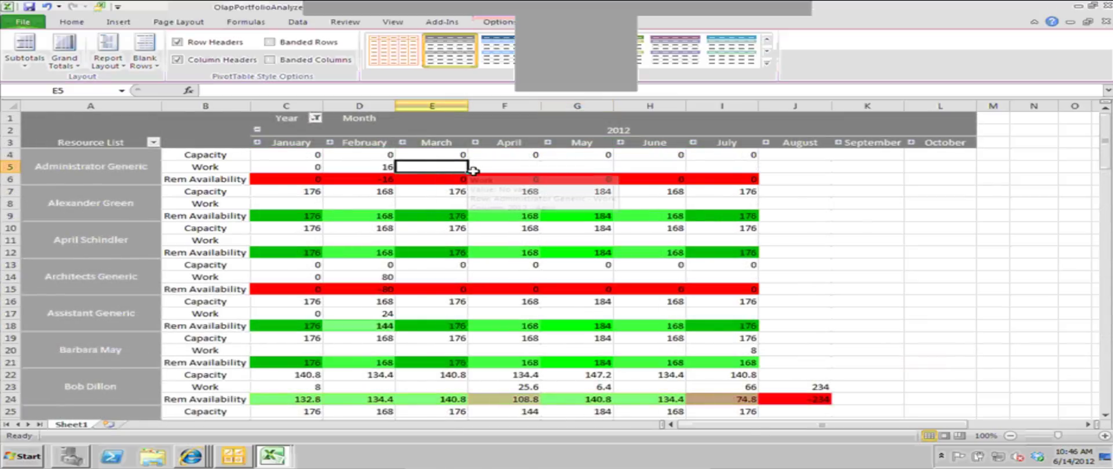
{"action": "left_click", "coordinate": [521, 167]}
{"action": "left_click", "coordinate": [309, 168]}
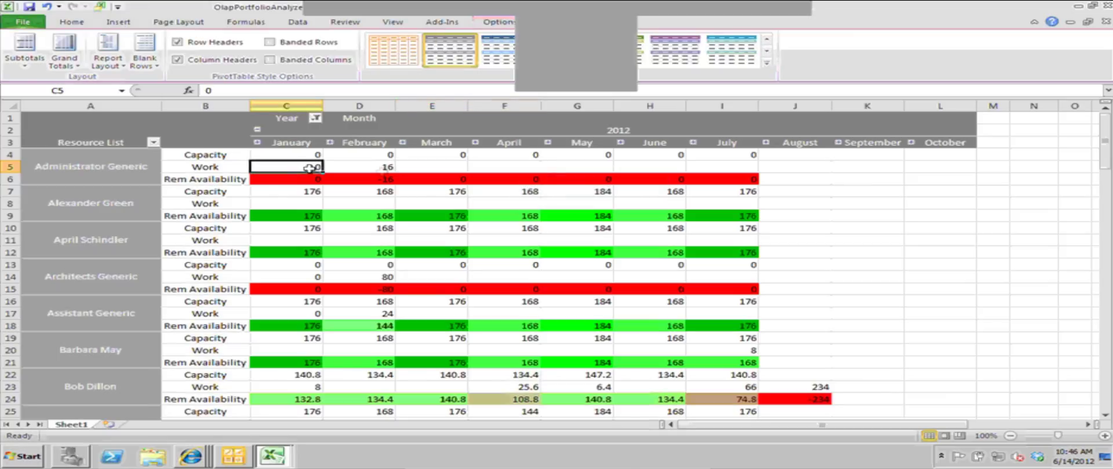
{"action": "left_click", "coordinate": [382, 170]}
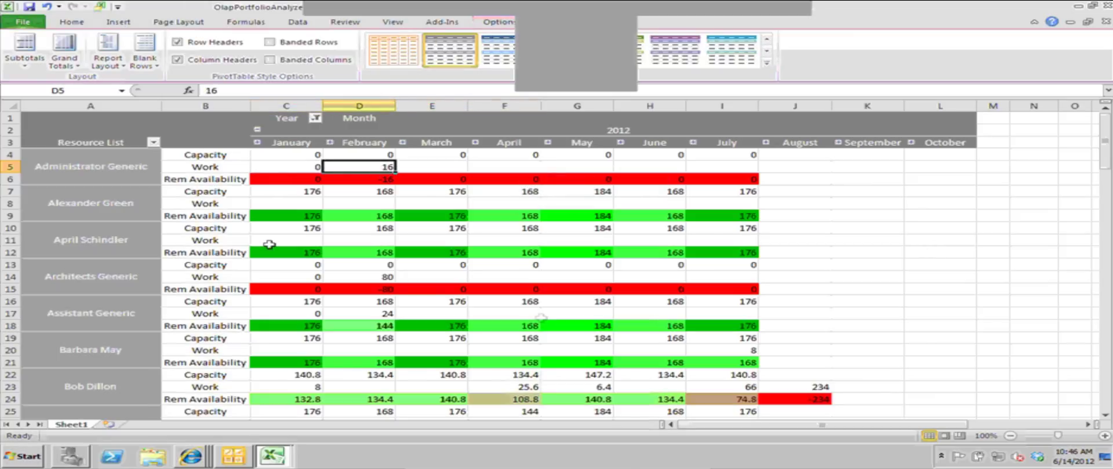
{"action": "left_click", "coordinate": [448, 193]}
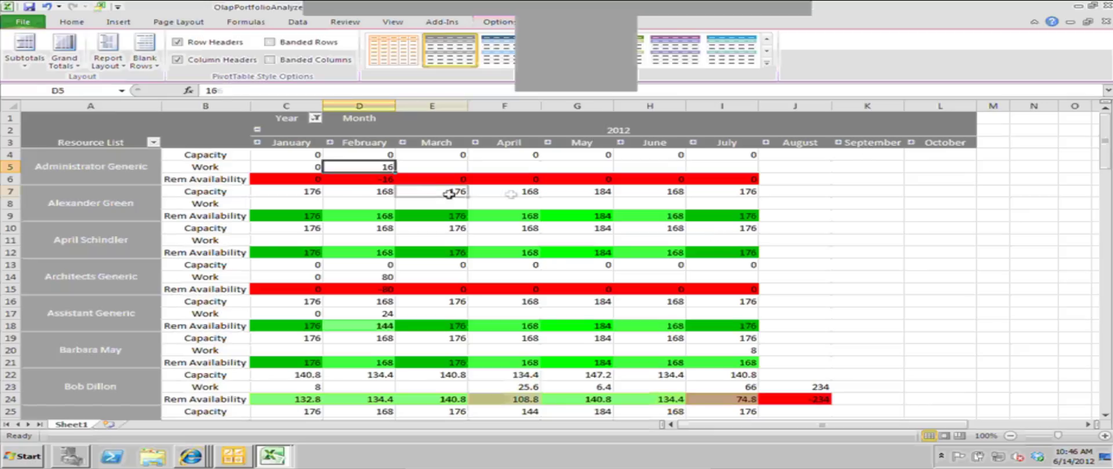
{"action": "left_click", "coordinate": [510, 194]}
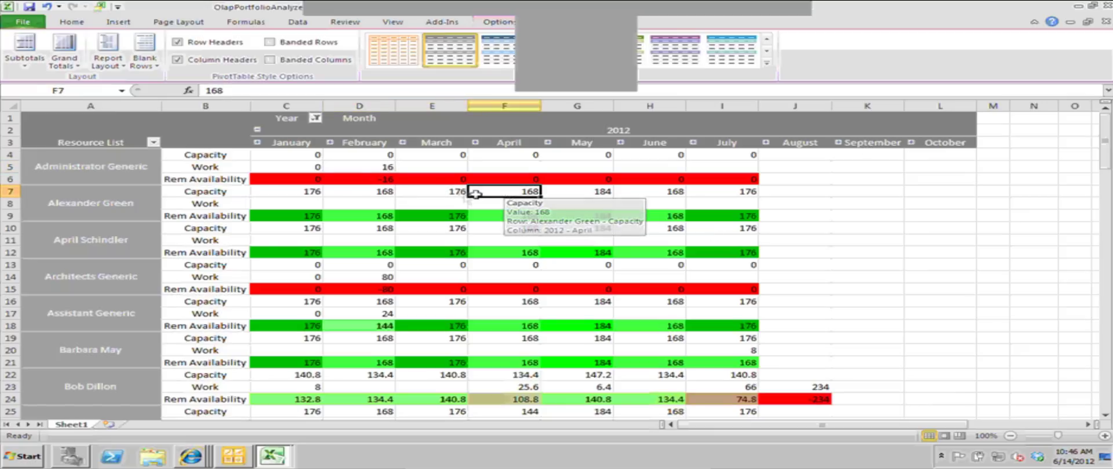
{"action": "left_click", "coordinate": [458, 192]}
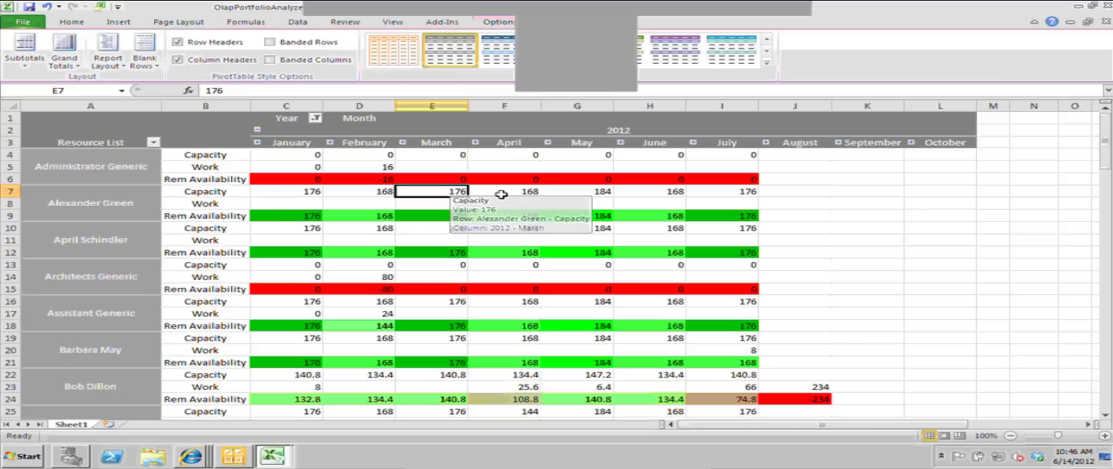
{"action": "key", "text": "Down"}
{"action": "left_click", "coordinate": [412, 194]}
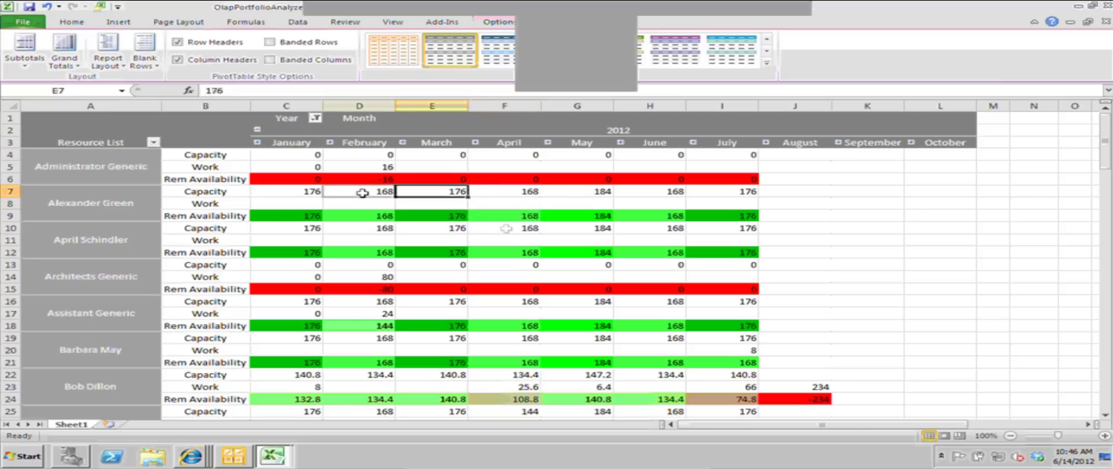
{"action": "left_click", "coordinate": [365, 193]}
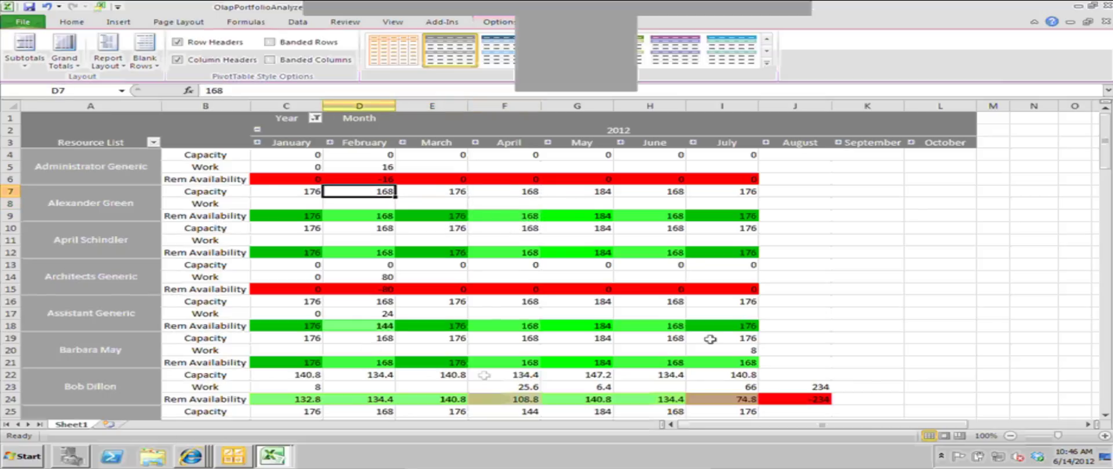
{"action": "left_click", "coordinate": [449, 254]}
{"action": "left_click", "coordinate": [374, 180]}
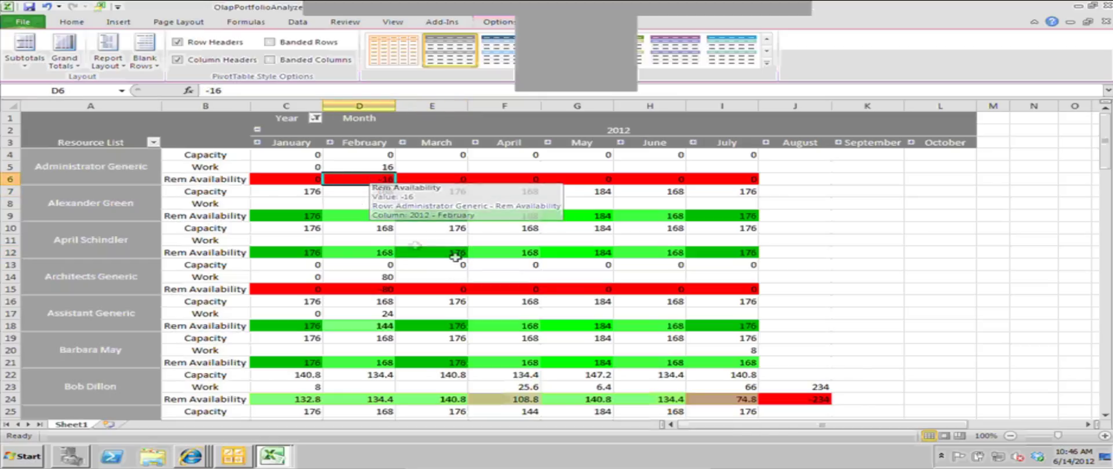
{"action": "left_click", "coordinate": [388, 219]}
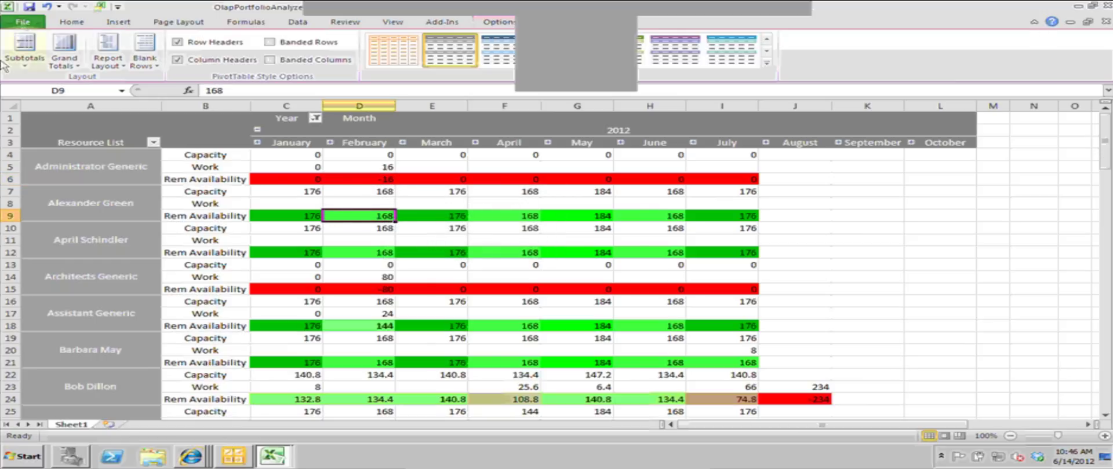
{"action": "left_click", "coordinate": [26, 23]}
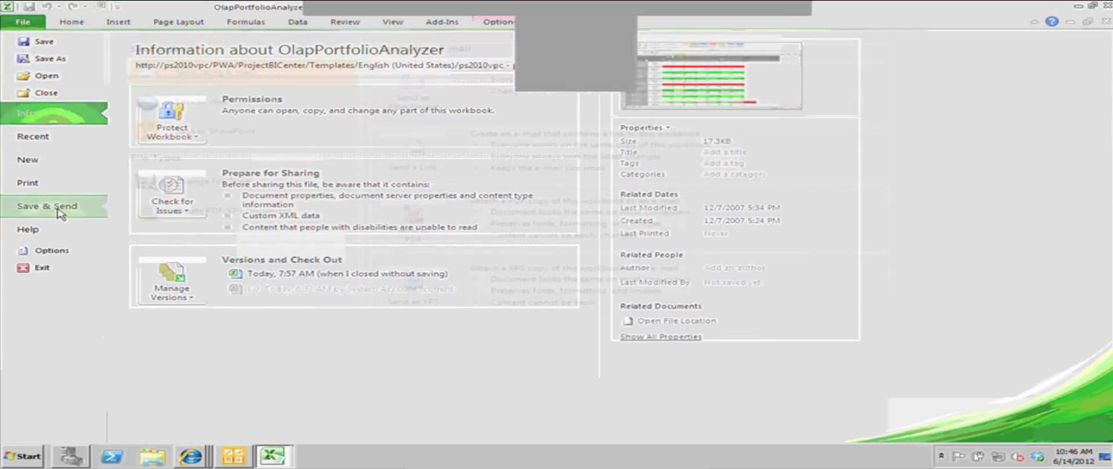
- Choose Save to SharePoint and pick My Reports under Recent Locations
{"action": "left_click", "coordinate": [203, 136]}
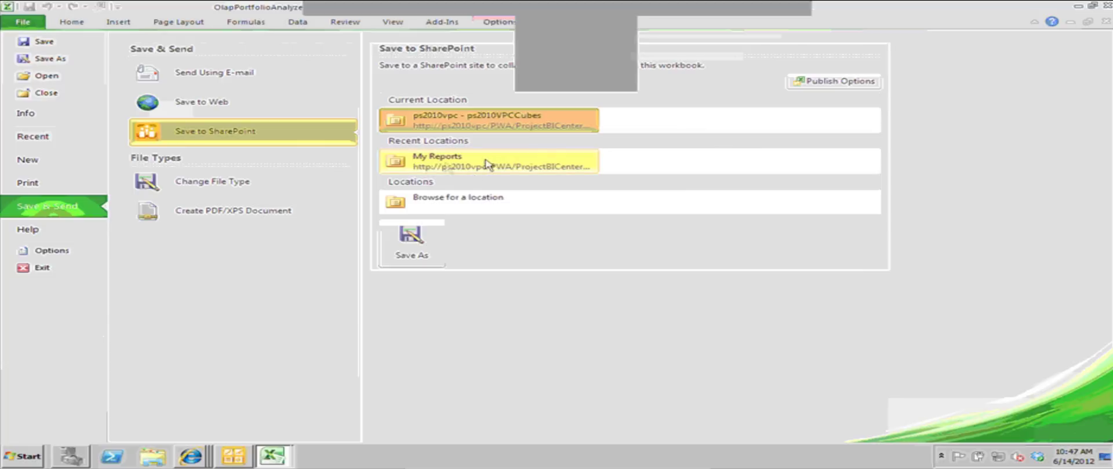
{"action": "left_click", "coordinate": [435, 164]}
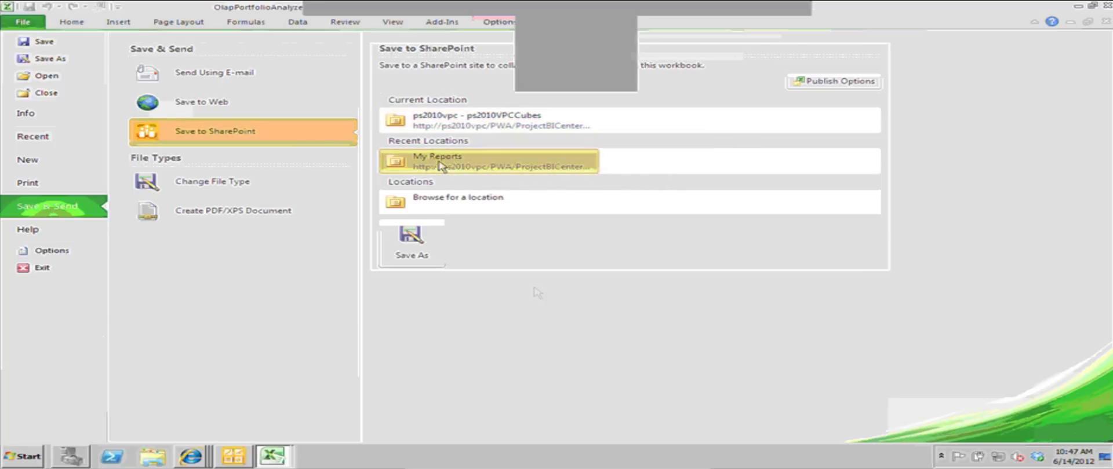
{"action": "left_click", "coordinate": [485, 169]}
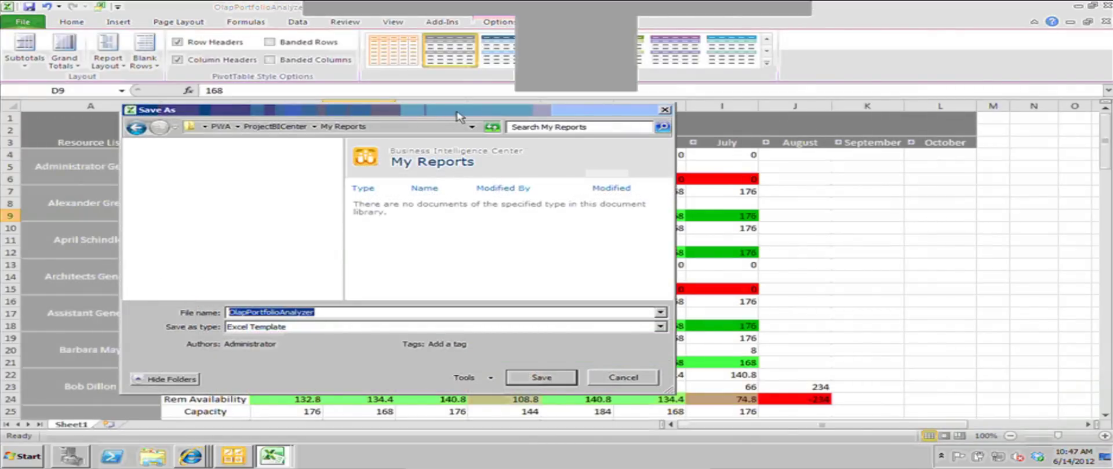
- Try Excel Workbook type and Items in the Workbook publish option, then cancel Save As
{"action": "left_click_drag", "start_coordinate": [458, 116], "coordinate": [499, 36]}
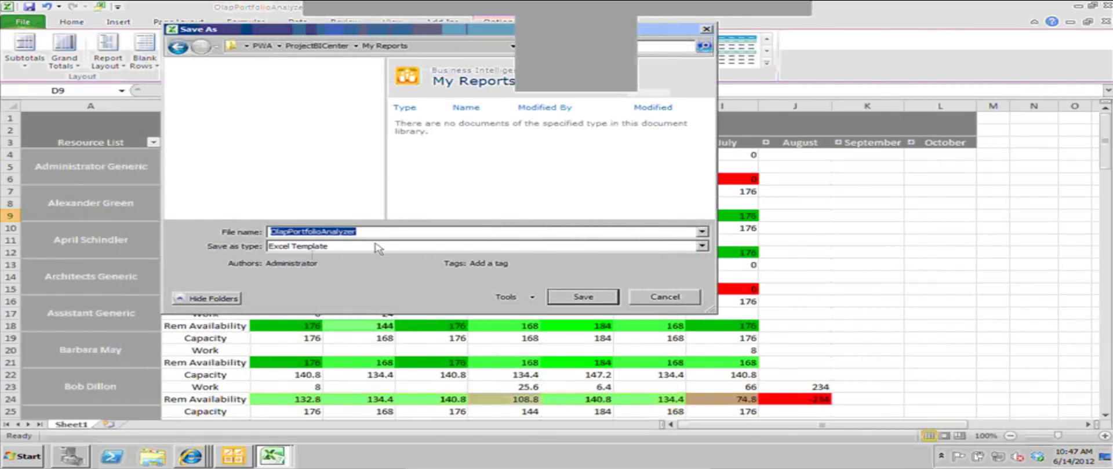
{"action": "left_click", "coordinate": [312, 247]}
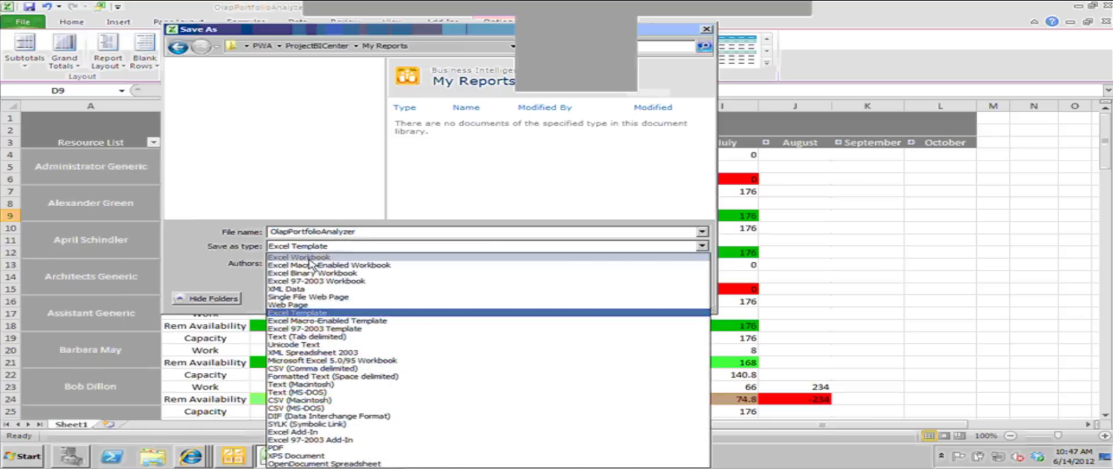
{"action": "left_click", "coordinate": [311, 258]}
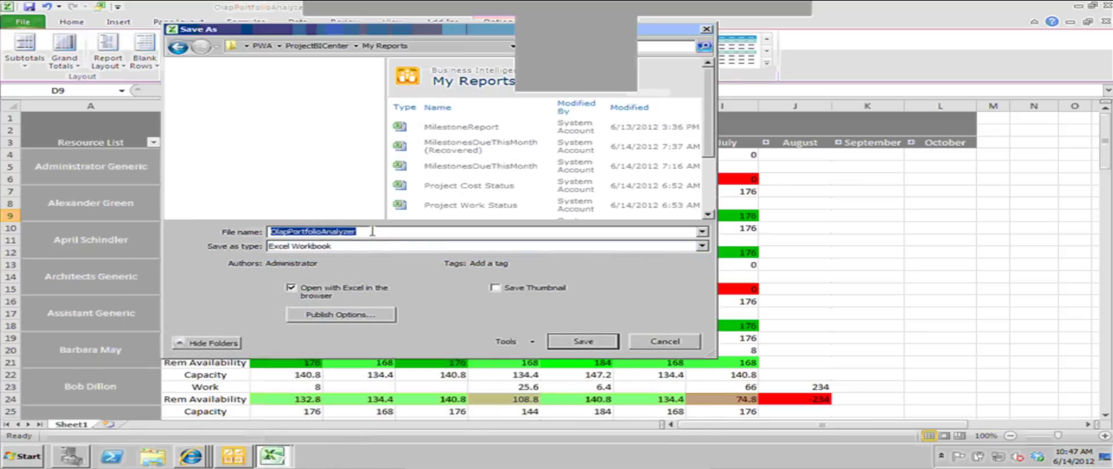
{"action": "type", "text": "Demo-Heat Map"}
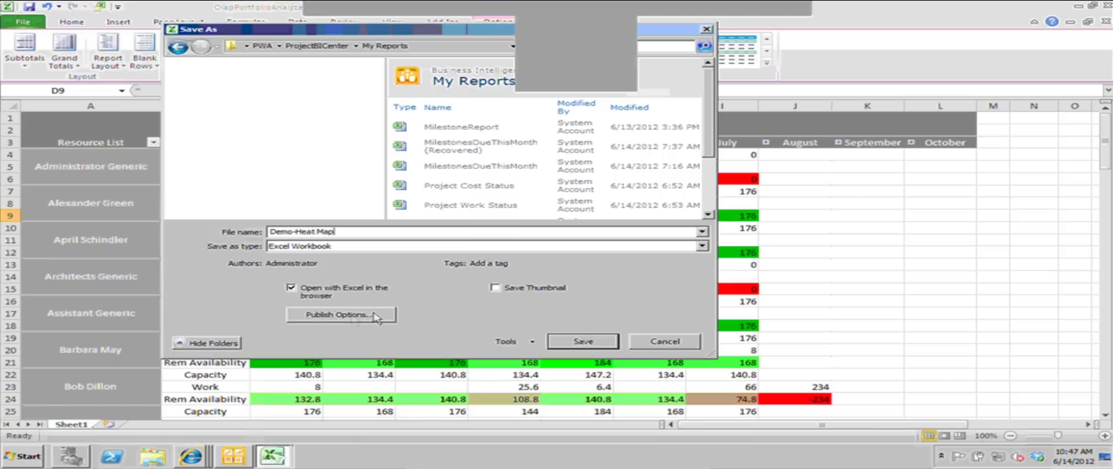
{"action": "left_click", "coordinate": [354, 317]}
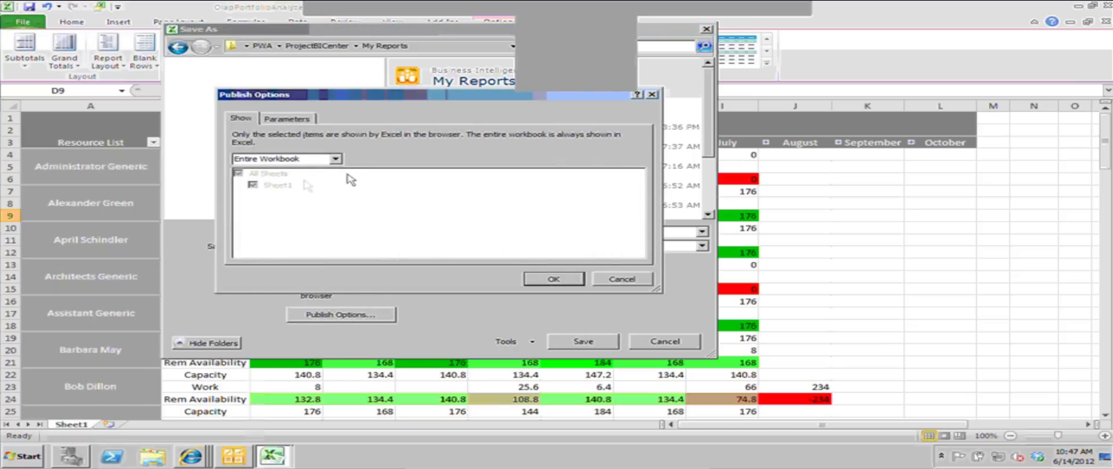
{"action": "left_click", "coordinate": [336, 160]}
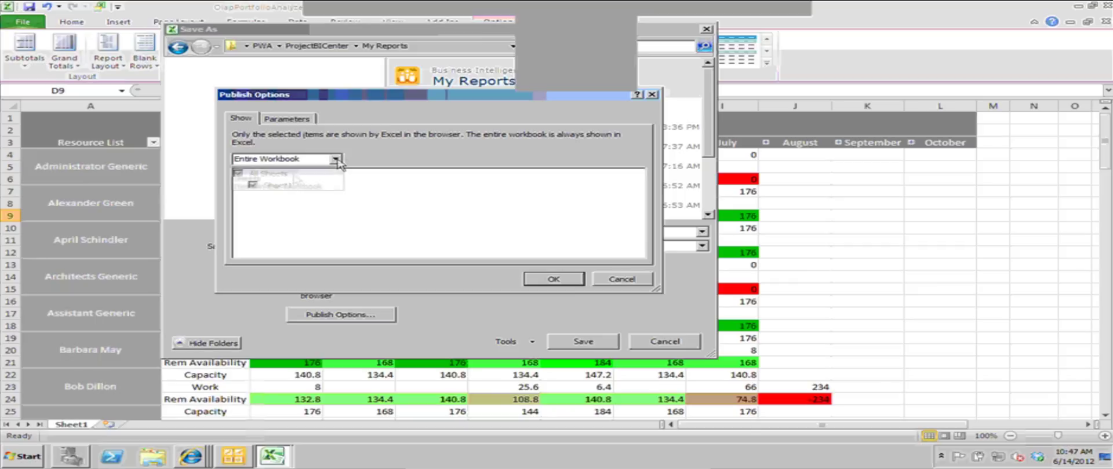
{"action": "left_click", "coordinate": [273, 186]}
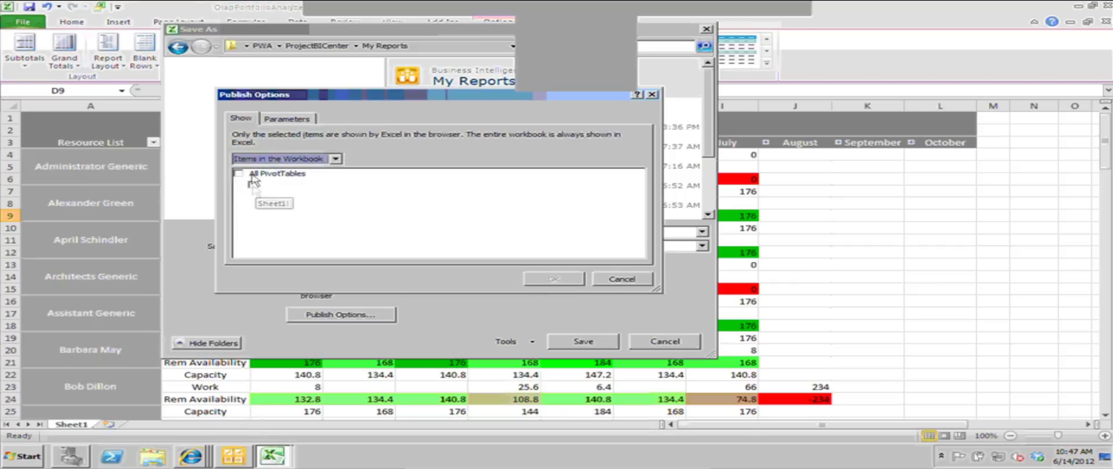
{"action": "left_click", "coordinate": [634, 280]}
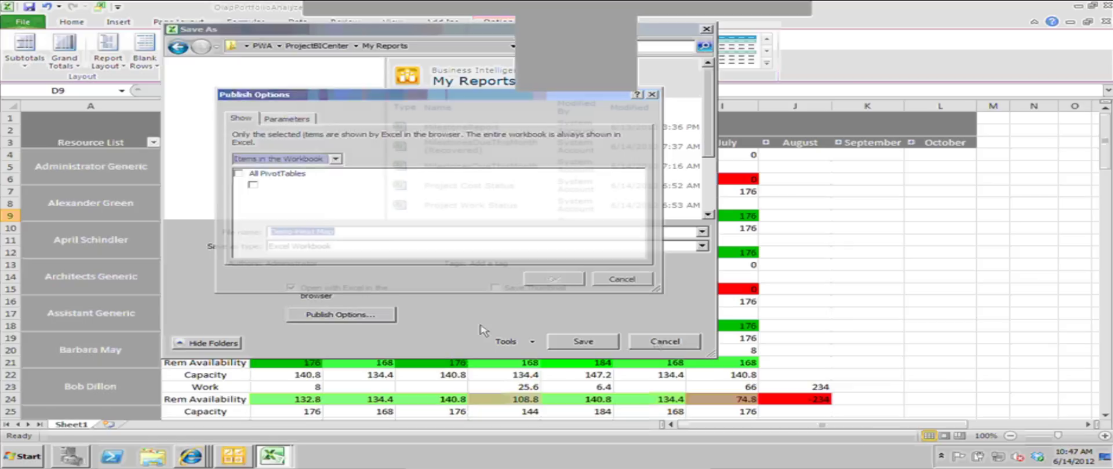
{"action": "left_click", "coordinate": [661, 343]}
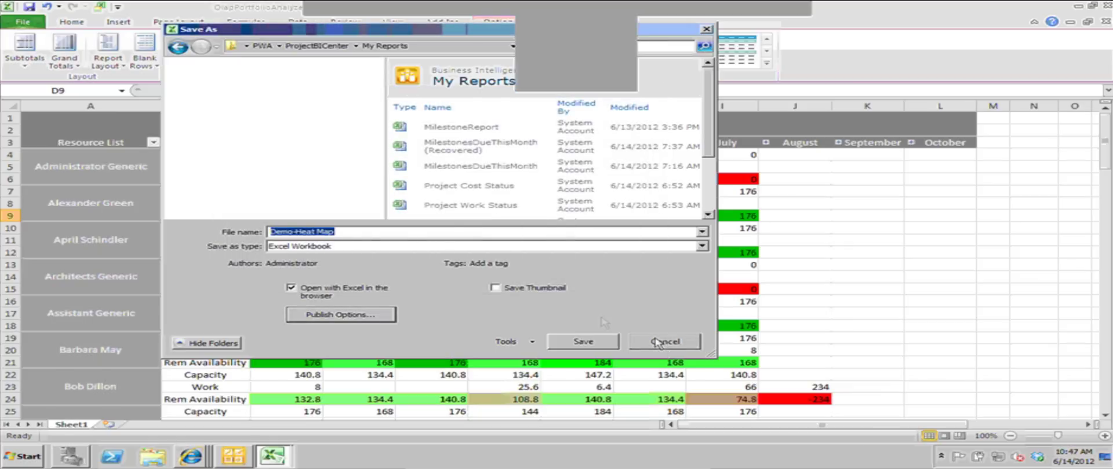
{"action": "right_click", "coordinate": [364, 240]}
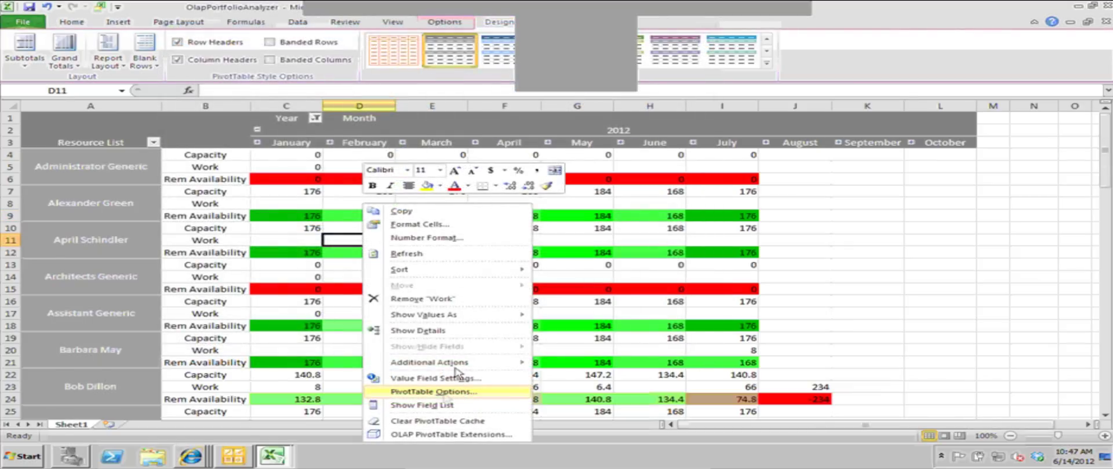
- Name the pivot table HeatMap in PivotTable Options, then choose Save to SharePoint again
{"action": "left_click", "coordinate": [445, 394]}
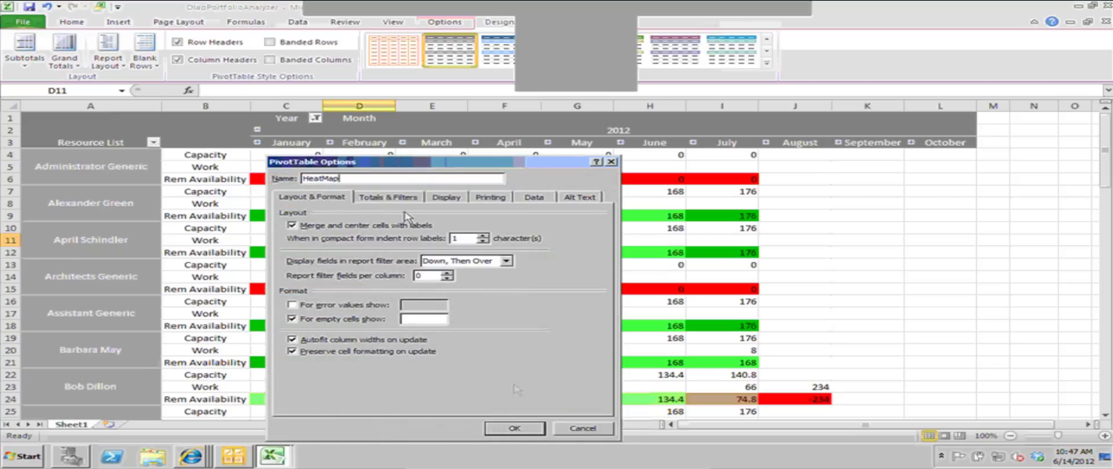
{"action": "left_click", "coordinate": [514, 429]}
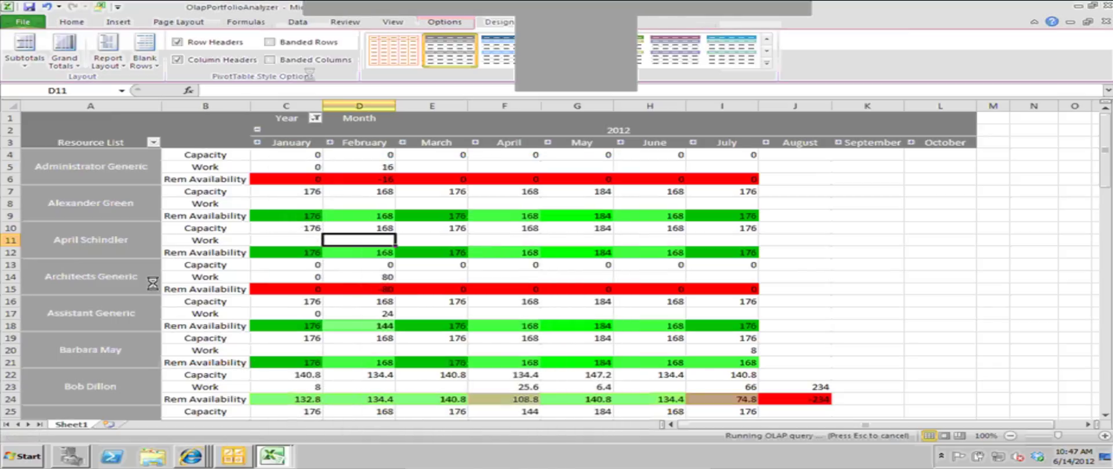
{"action": "left_click", "coordinate": [13, 23]}
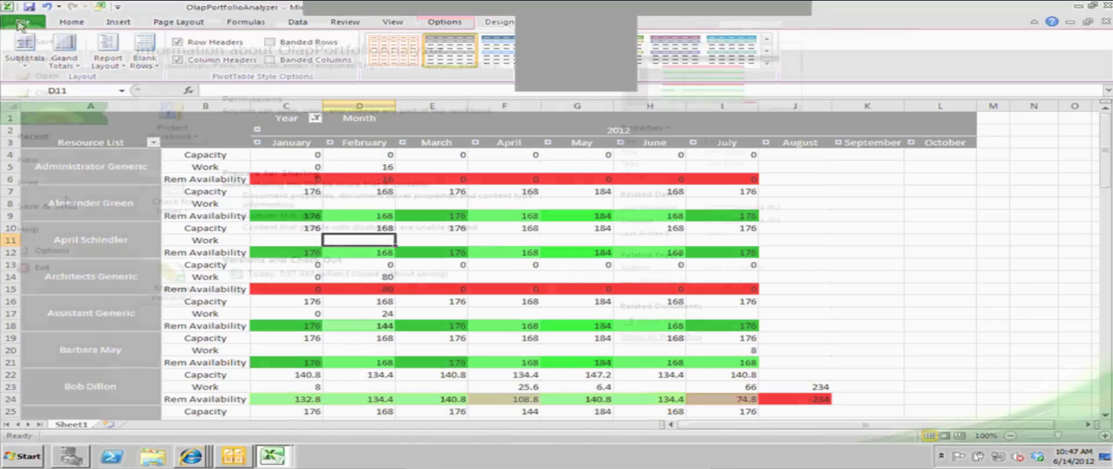
{"action": "left_click", "coordinate": [55, 207]}
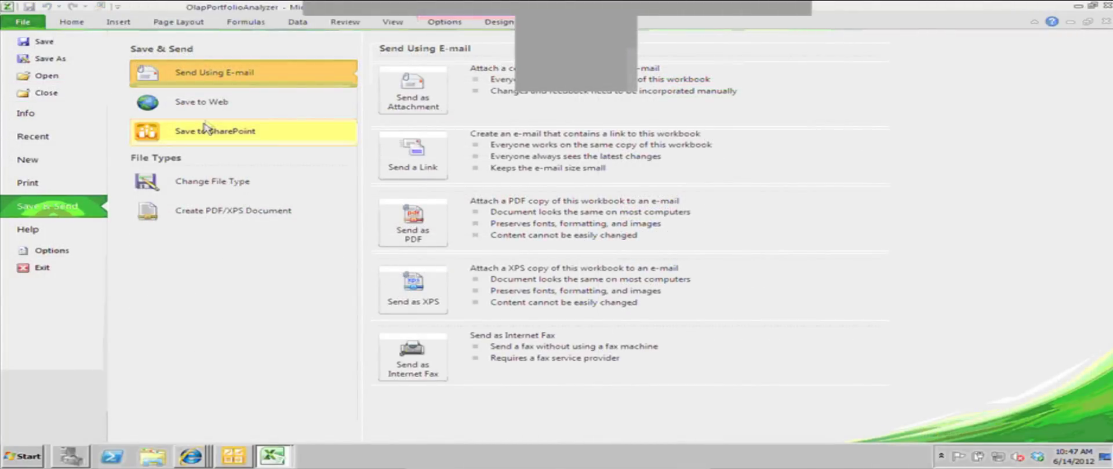
{"action": "left_click", "coordinate": [204, 126]}
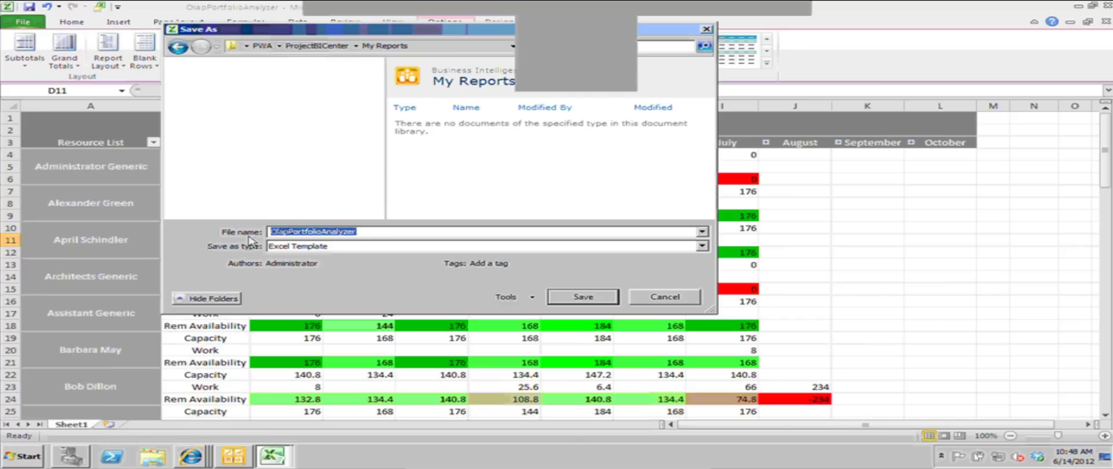
- Name the file Dempo-HeatMap with type Excel Workbook
{"action": "type", "text": "Dempo-HeatMap"}
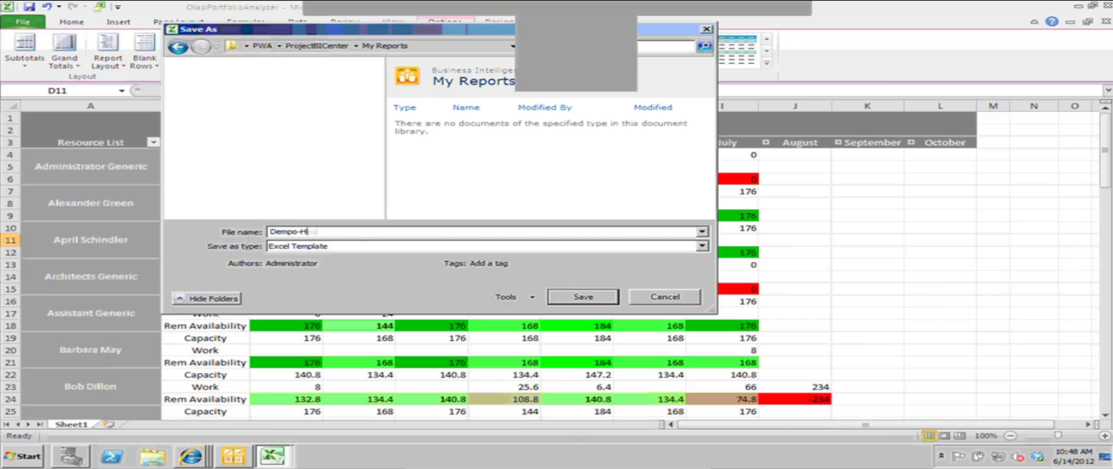
{"action": "left_click", "coordinate": [364, 246]}
{"action": "left_click", "coordinate": [360, 256]}
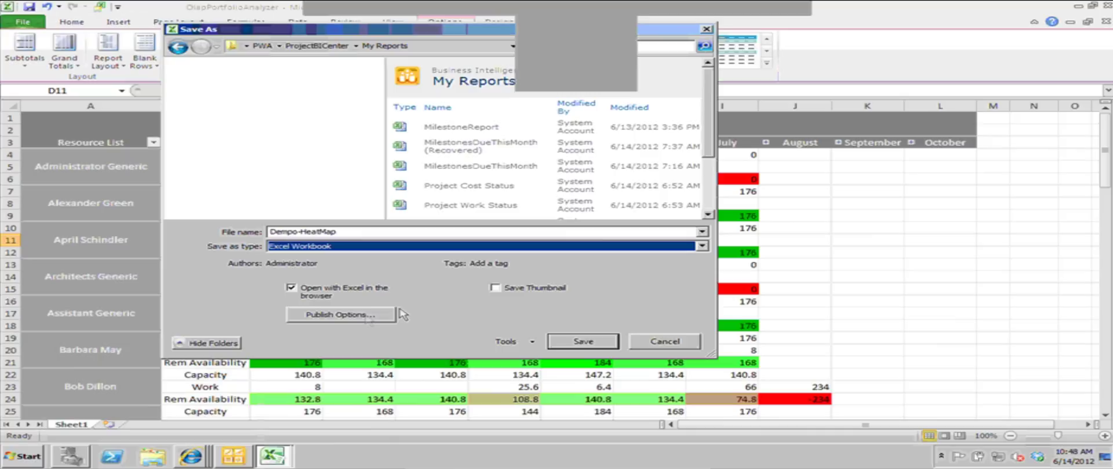
- Publish only the HeatMap pivot table for browser view and save as a Document
{"action": "left_click", "coordinate": [367, 316]}
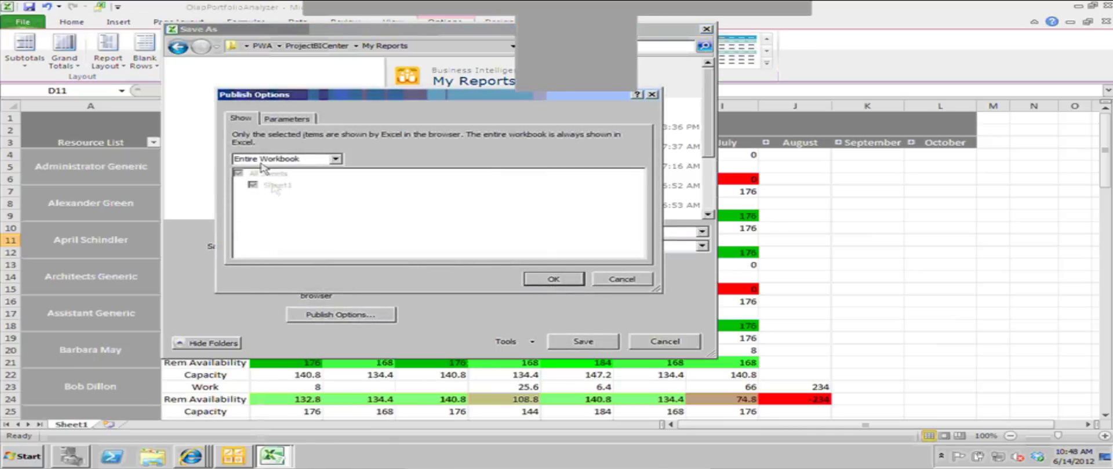
{"action": "left_click", "coordinate": [261, 160]}
{"action": "left_click", "coordinate": [273, 175]}
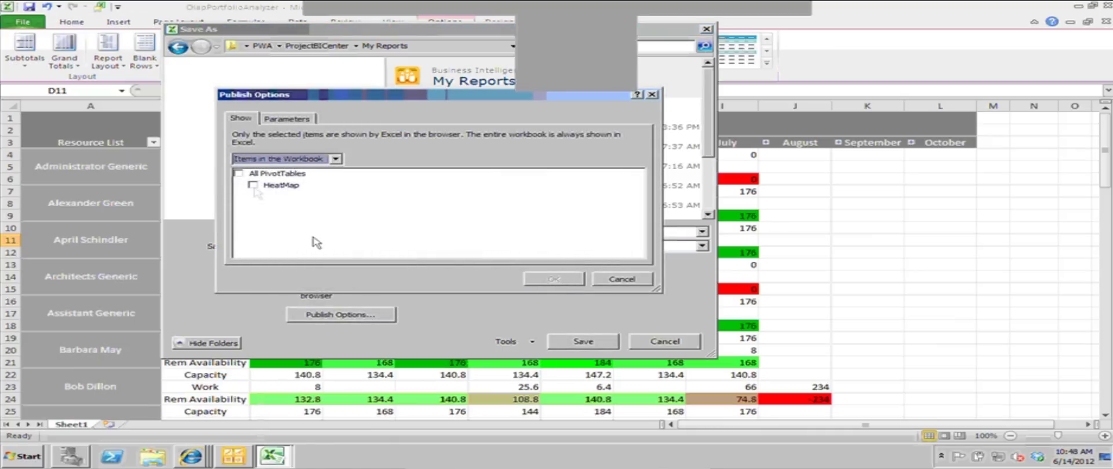
{"action": "left_click", "coordinate": [253, 186]}
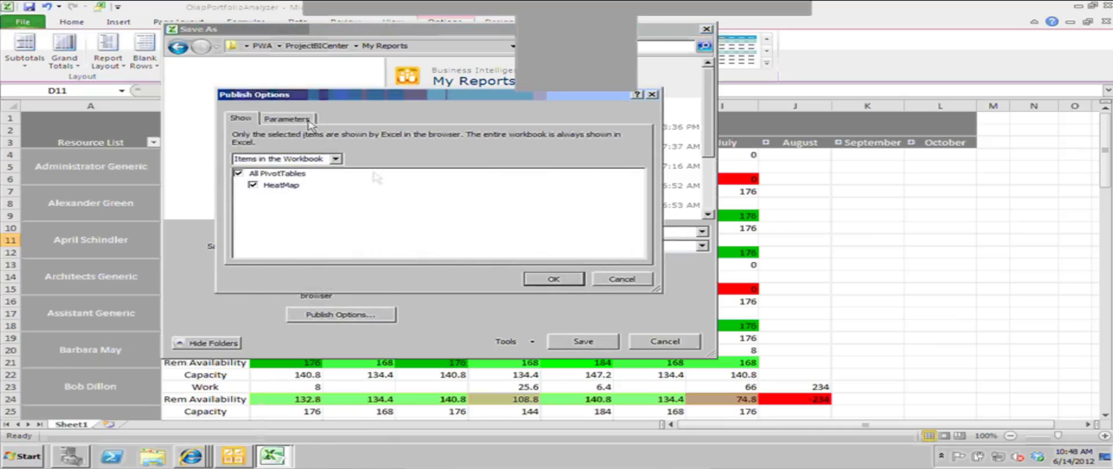
{"action": "left_click", "coordinate": [554, 280]}
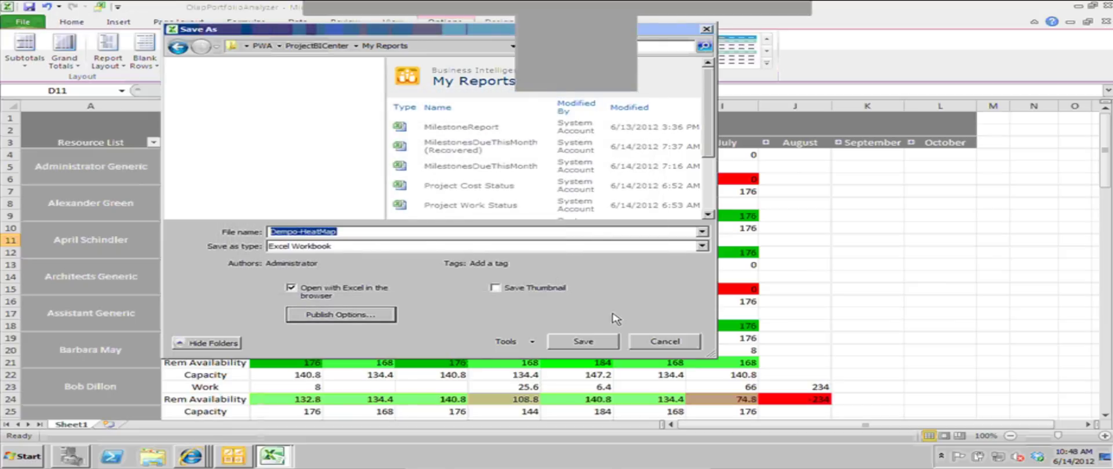
{"action": "left_click", "coordinate": [583, 341]}
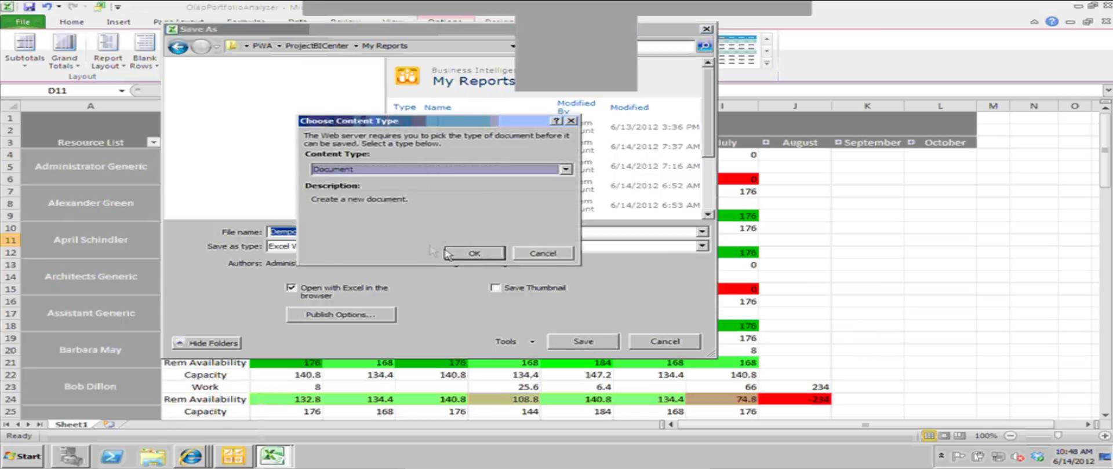
{"action": "left_click", "coordinate": [493, 255]}
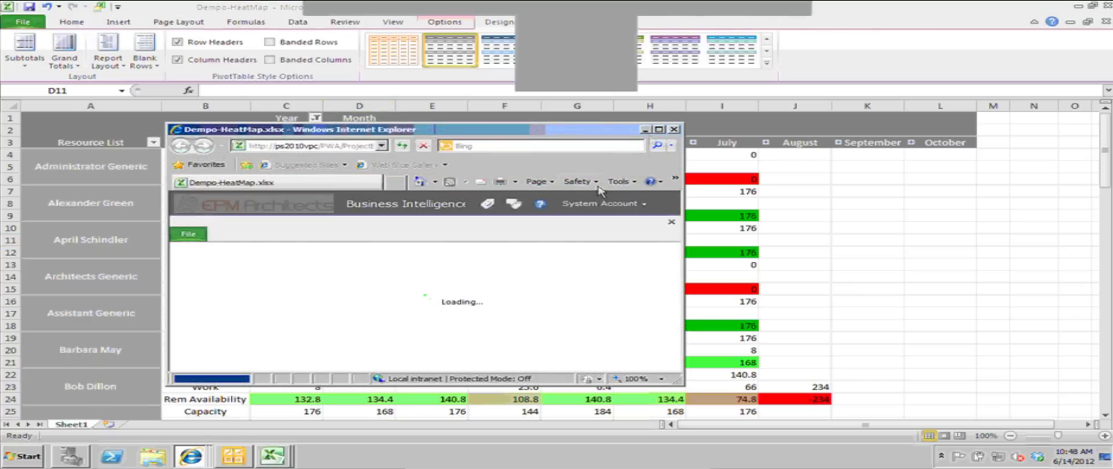
- Maximize the browser and open Dempo-HeatMap.xlsx from the Business Intelligence Center's My Reports
{"action": "left_click", "coordinate": [659, 129]}
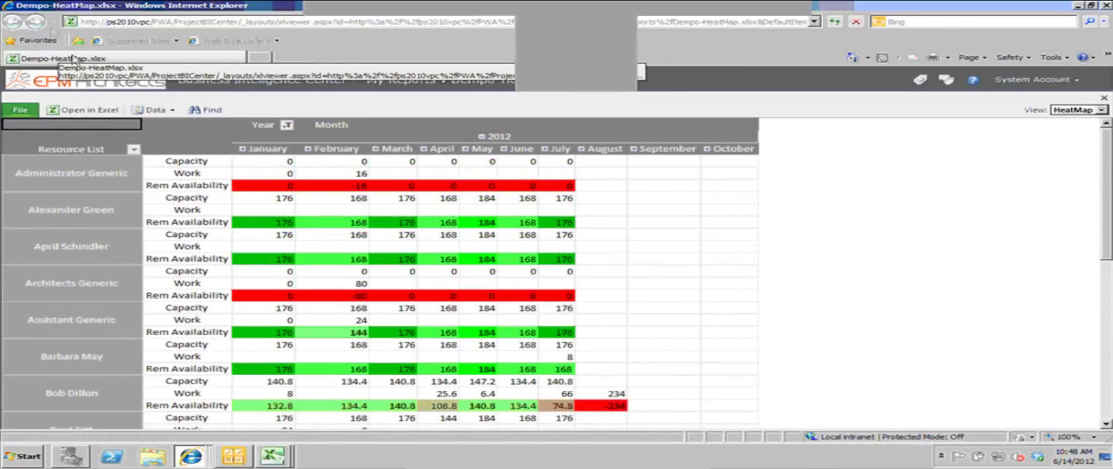
{"action": "left_click", "coordinate": [251, 81]}
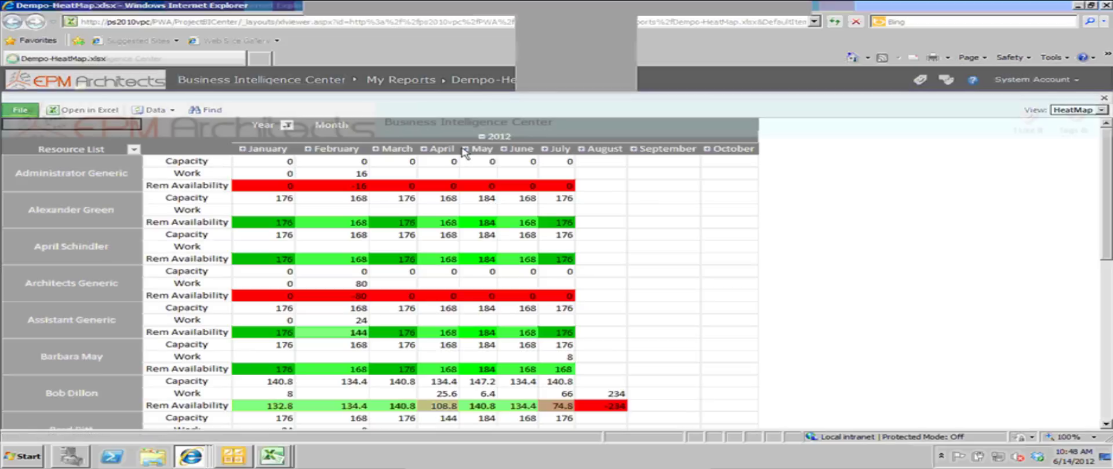
{"action": "left_click", "coordinate": [41, 250]}
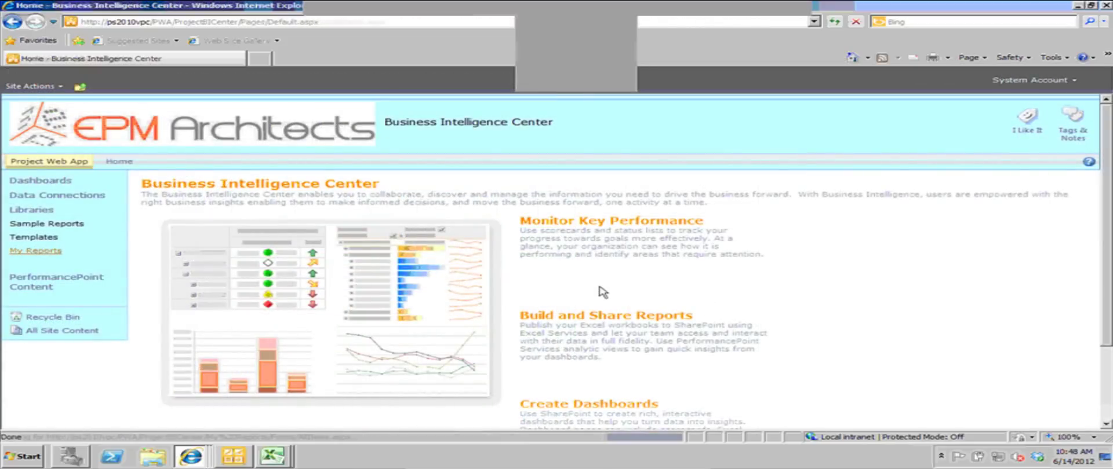
{"action": "left_click", "coordinate": [283, 200]}
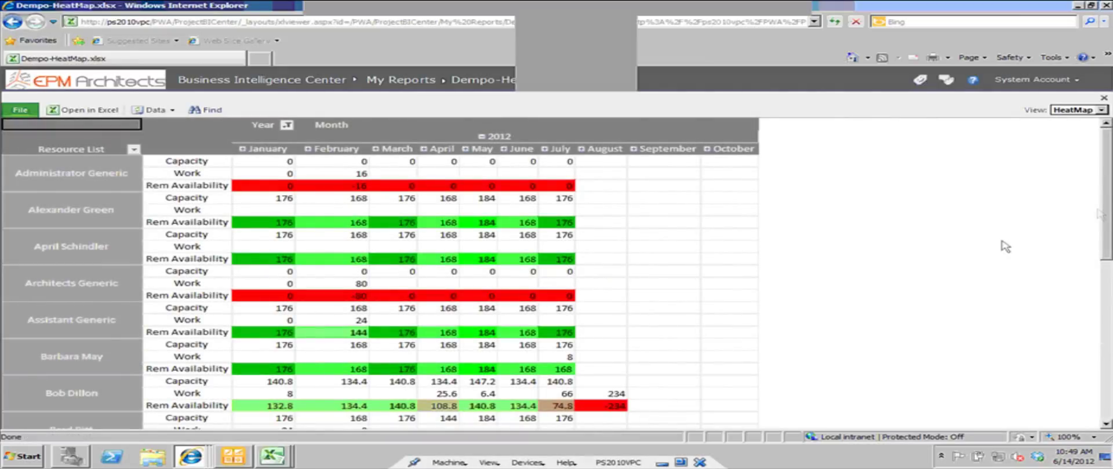
{"action": "scroll", "coordinate": [1108, 238], "scroll_direction": "down", "scroll_amount": 3}
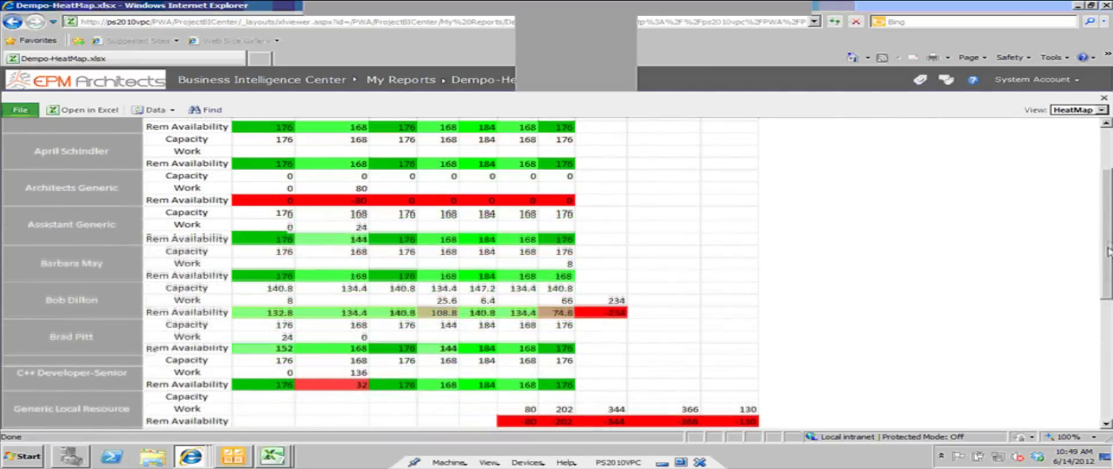
{"action": "scroll", "coordinate": [259, 242], "scroll_direction": "up", "scroll_amount": 3}
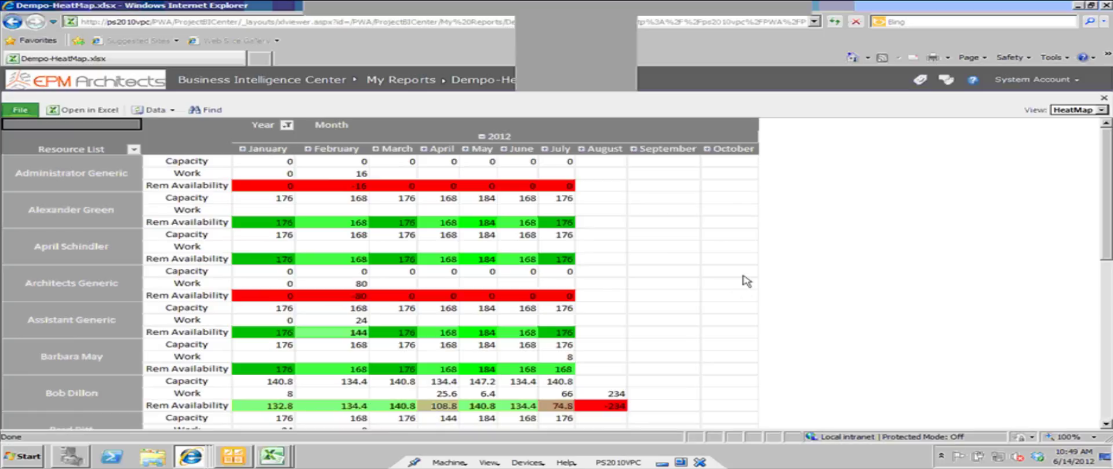
{"action": "left_click", "coordinate": [727, 226]}
{"action": "left_click", "coordinate": [661, 233]}
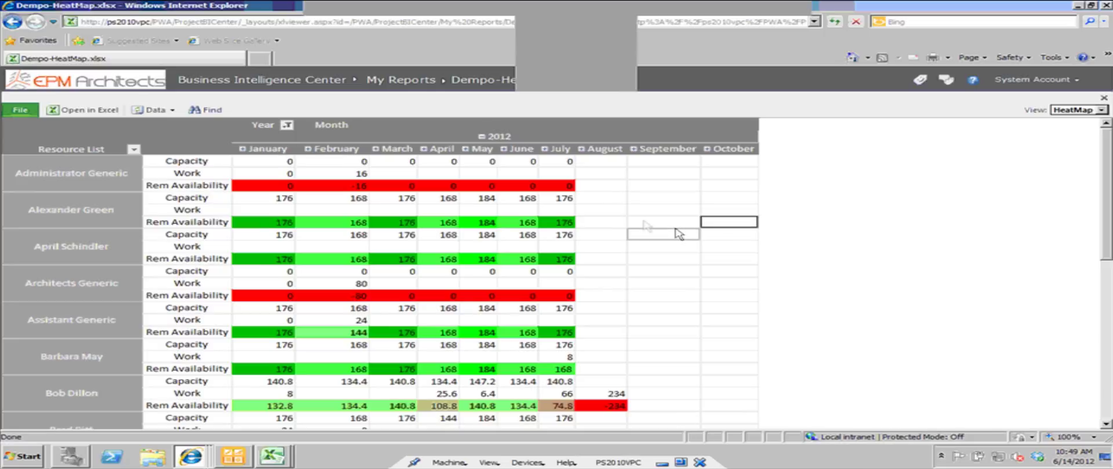
{"action": "left_click", "coordinate": [612, 225]}
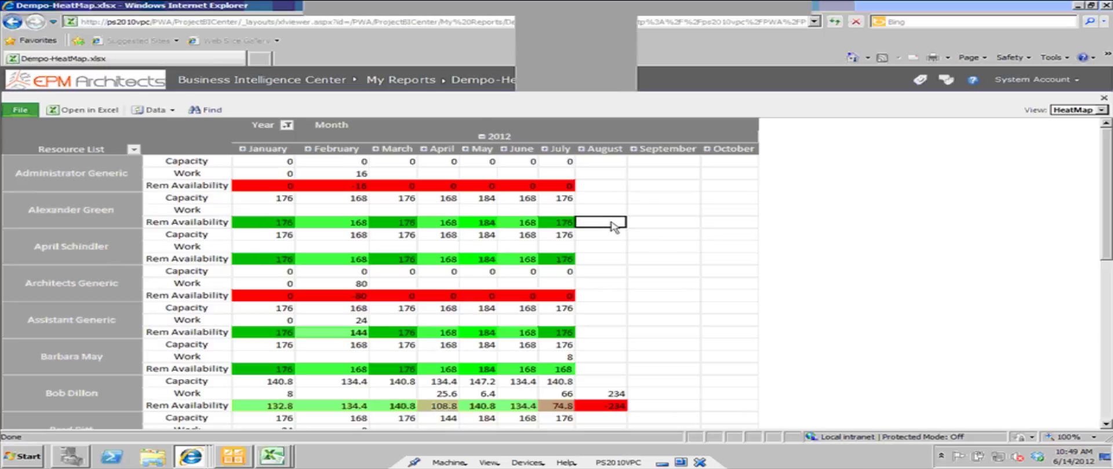